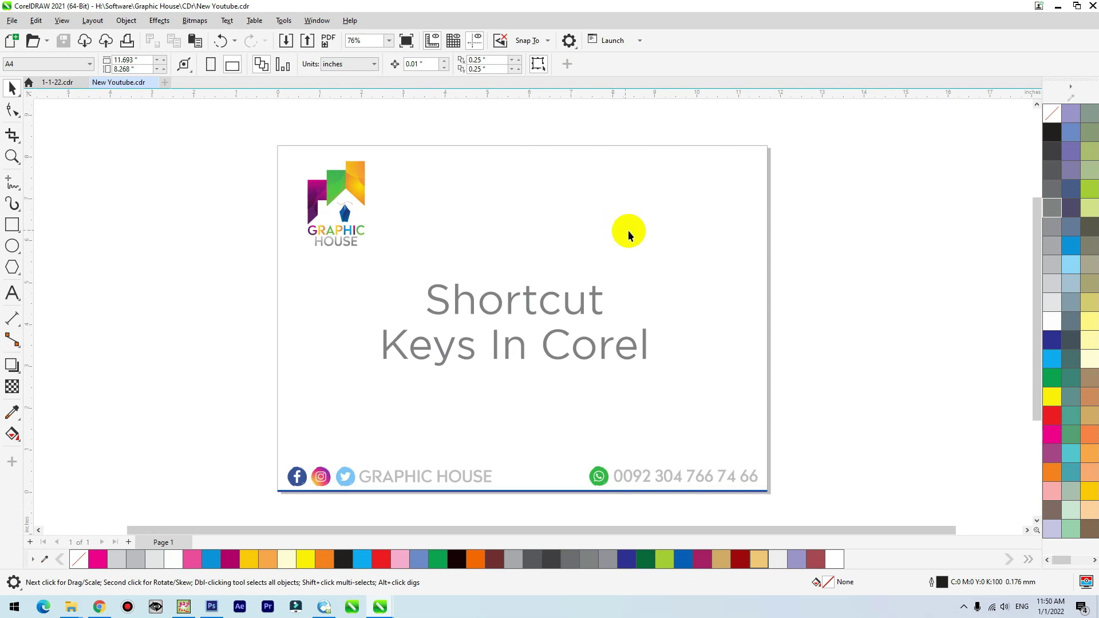
left_click(63, 21)
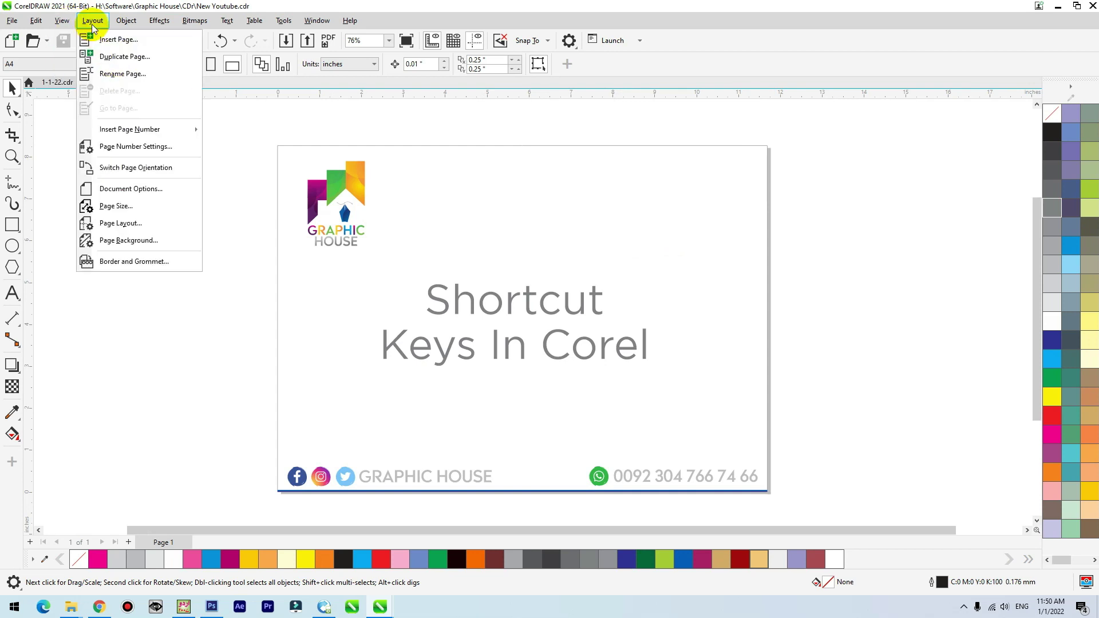
mouse_move(128, 22)
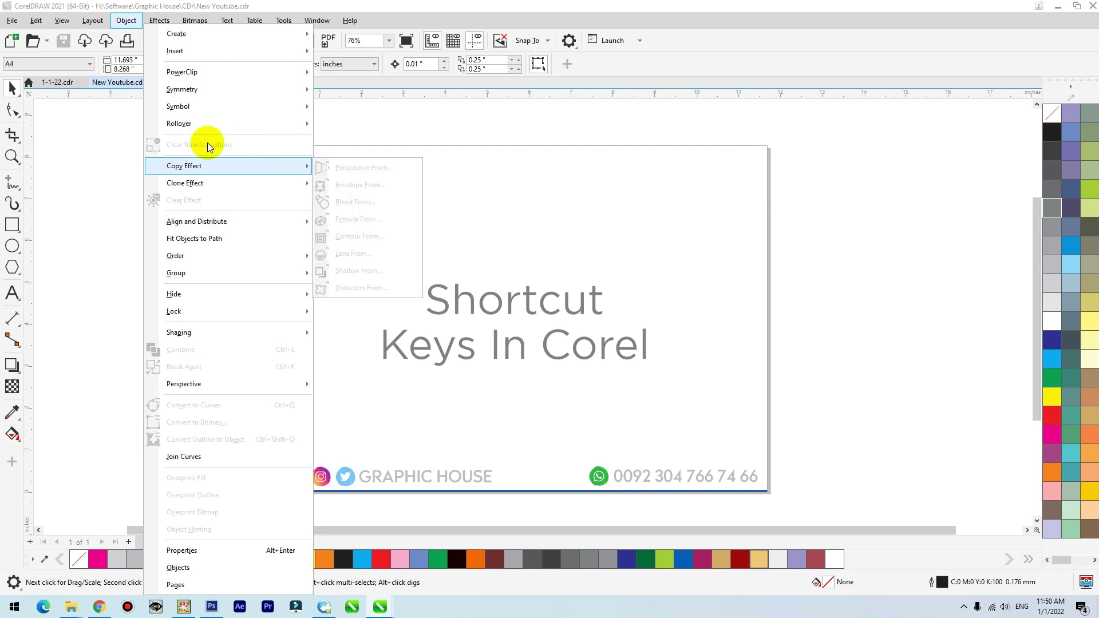
mouse_move(272, 74)
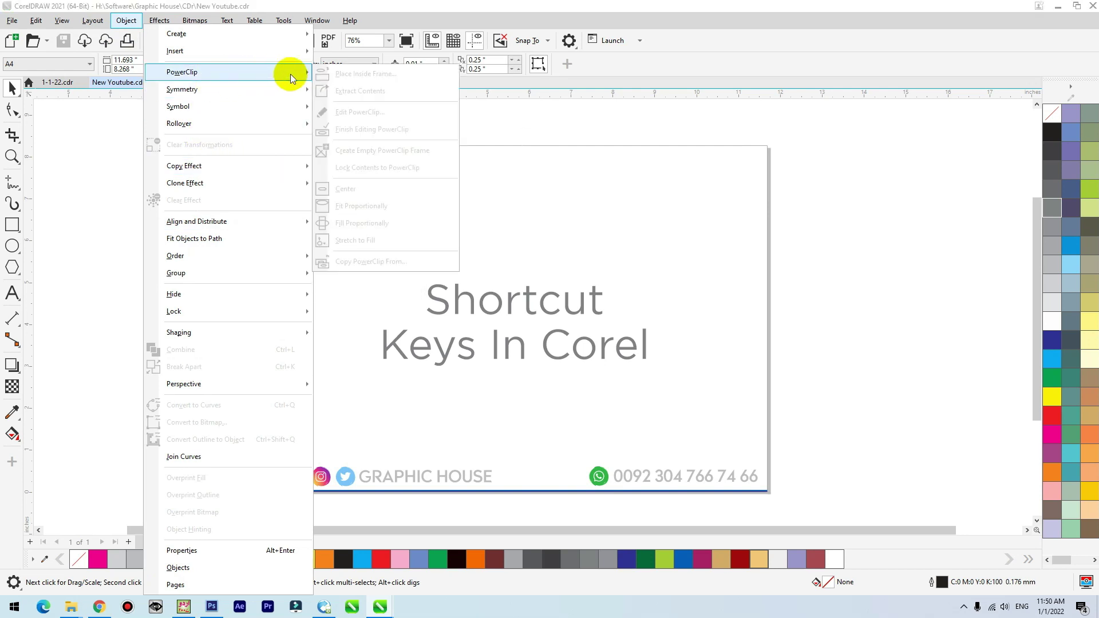
left_click(659, 251)
Draw a square about 2.75 inches wide overlapping the page's right edge and fill it dark blue.
key("F6")
left_click_drag(678, 227, 795, 344)
left_click(1053, 342)
Place a copy of the blue square to its right, outside the page, and deselect it.
left_click_drag(718, 278, 903, 293)
key("space")
left_click(768, 302)
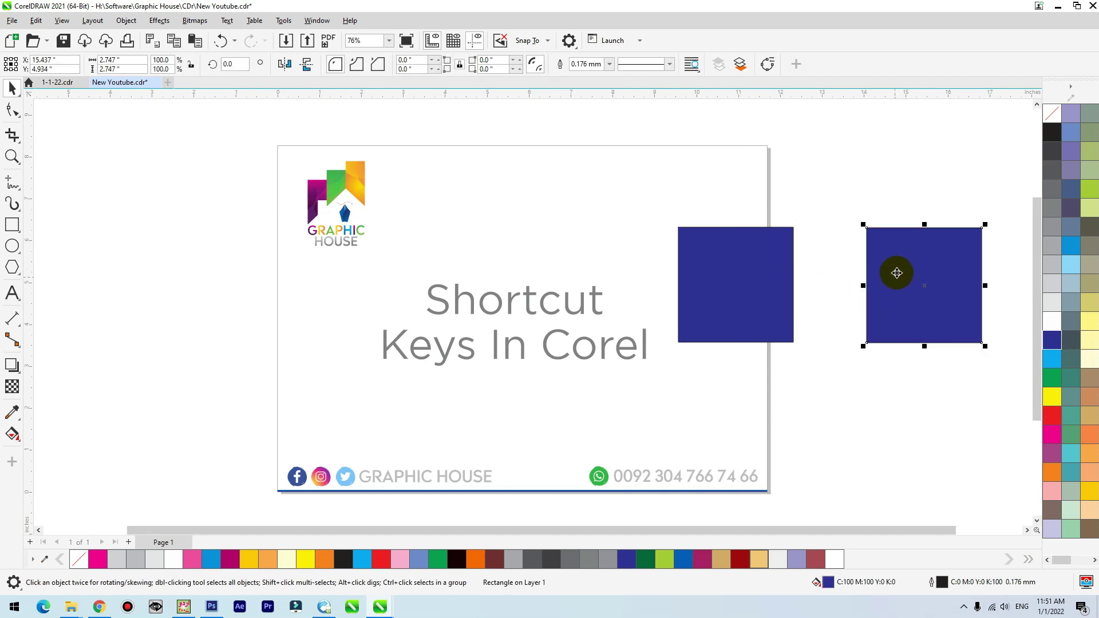
right_click(895, 279)
left_click(825, 411)
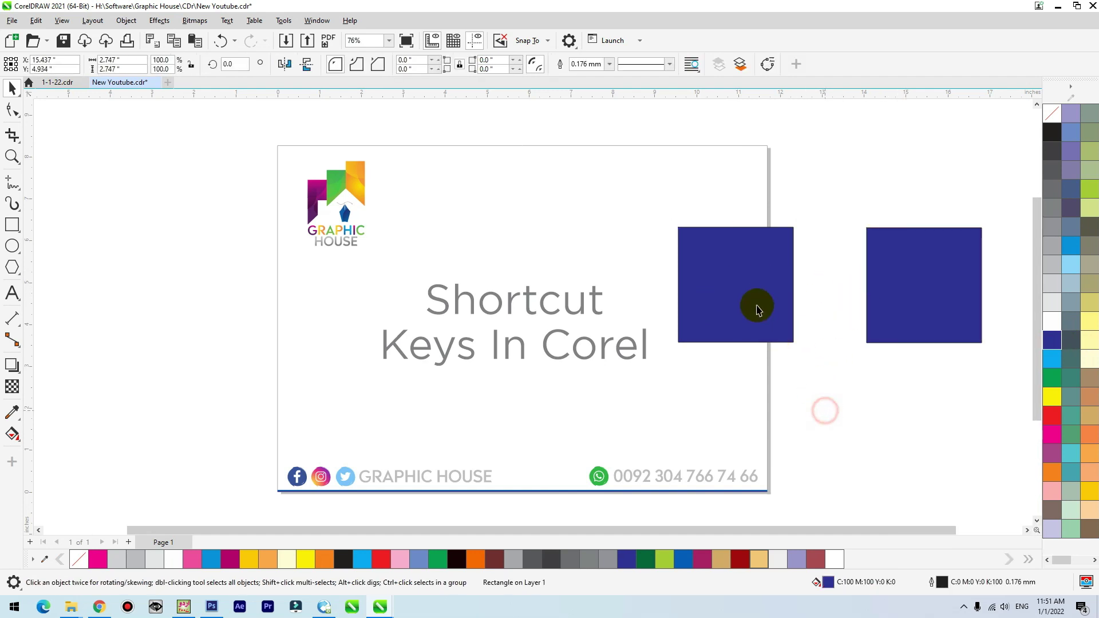
Select the original blue square and open the Commands section of the customization options.
left_click(782, 294)
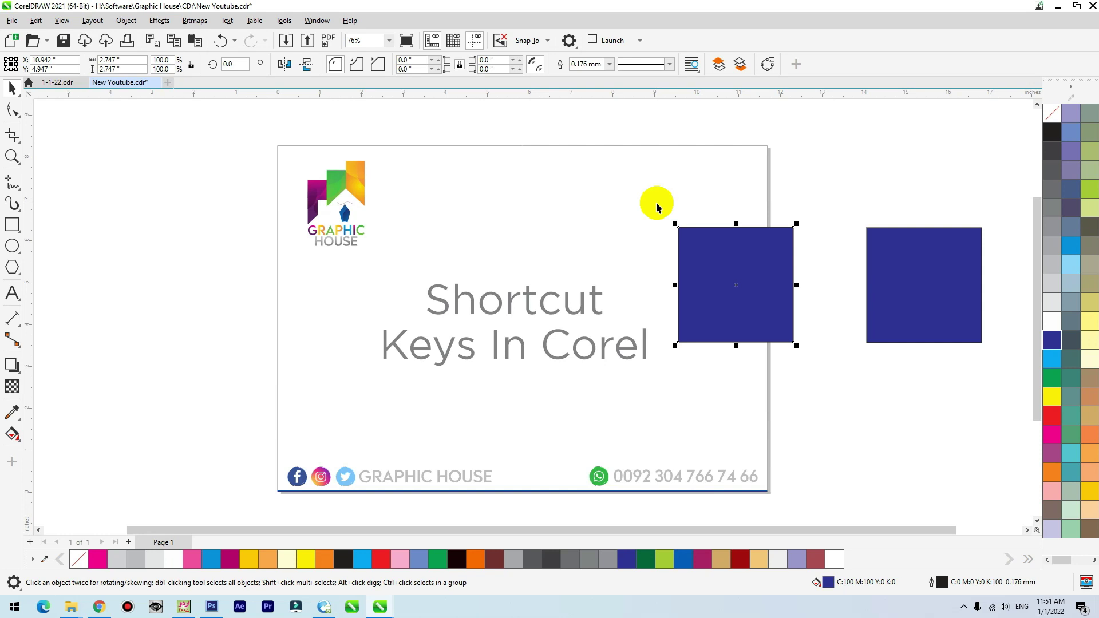
left_click(1070, 87)
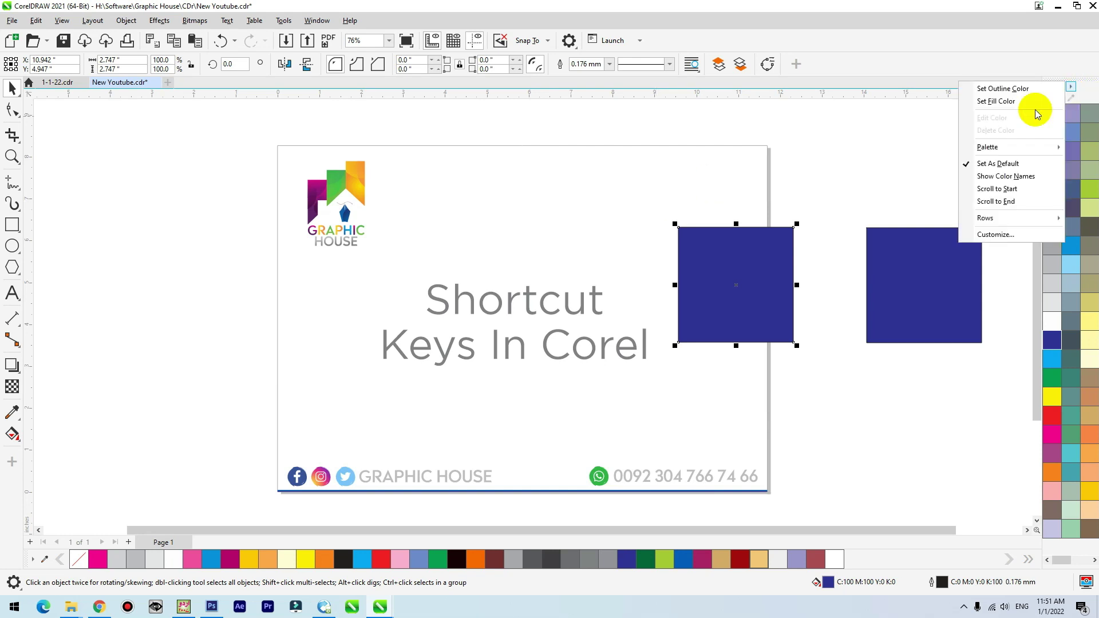
left_click(1002, 236)
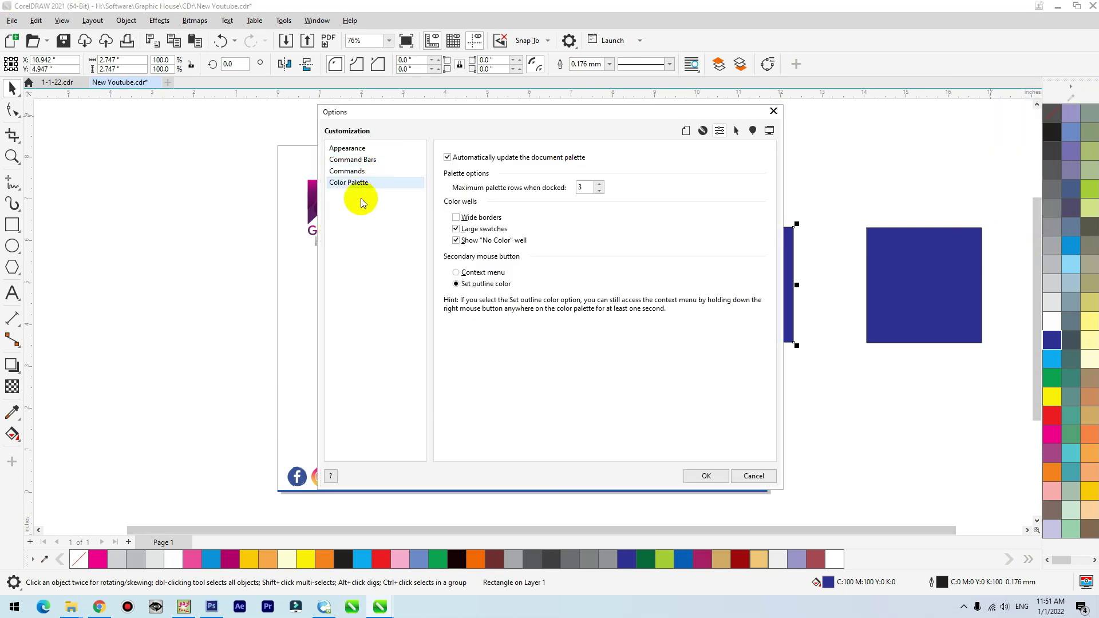
left_click(355, 172)
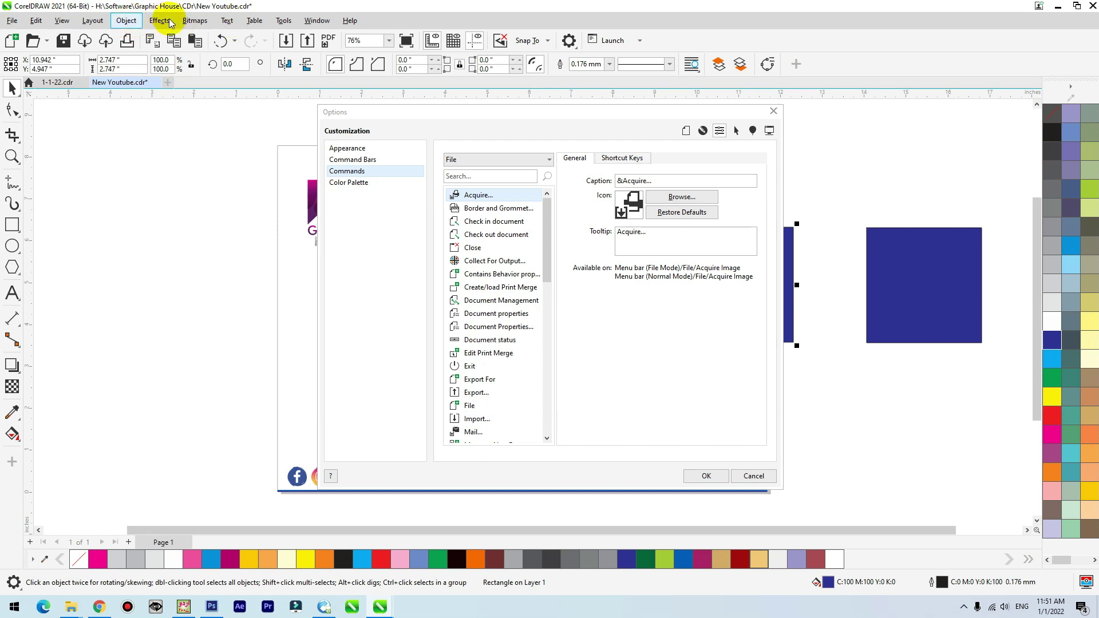
Show the Object category in the command list and select the Place Inside Frame command.
left_click(125, 20)
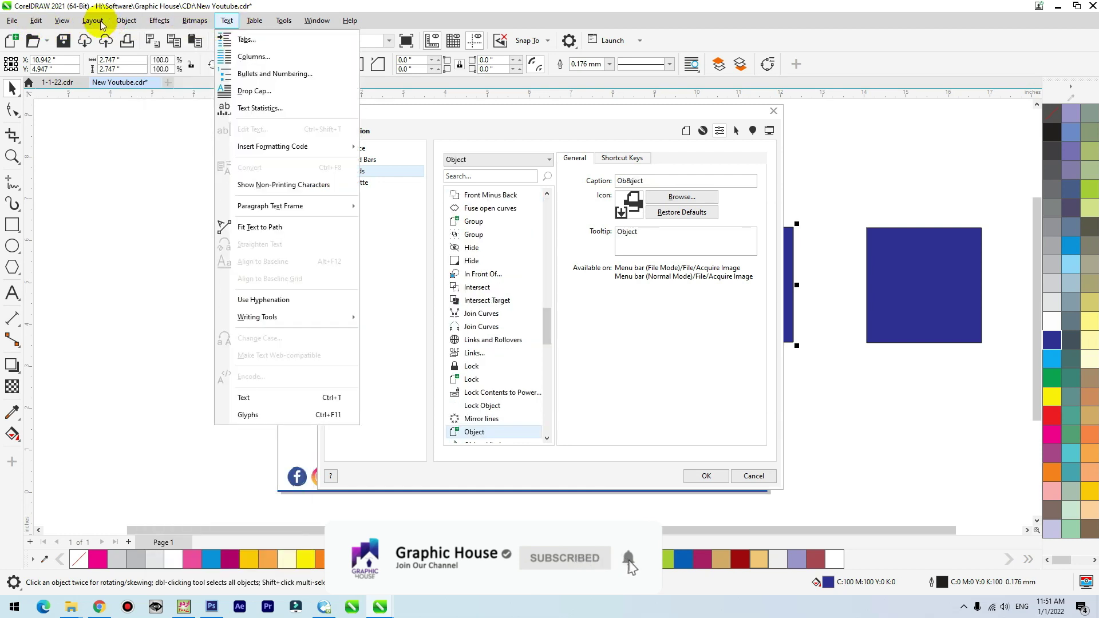
left_click(126, 21)
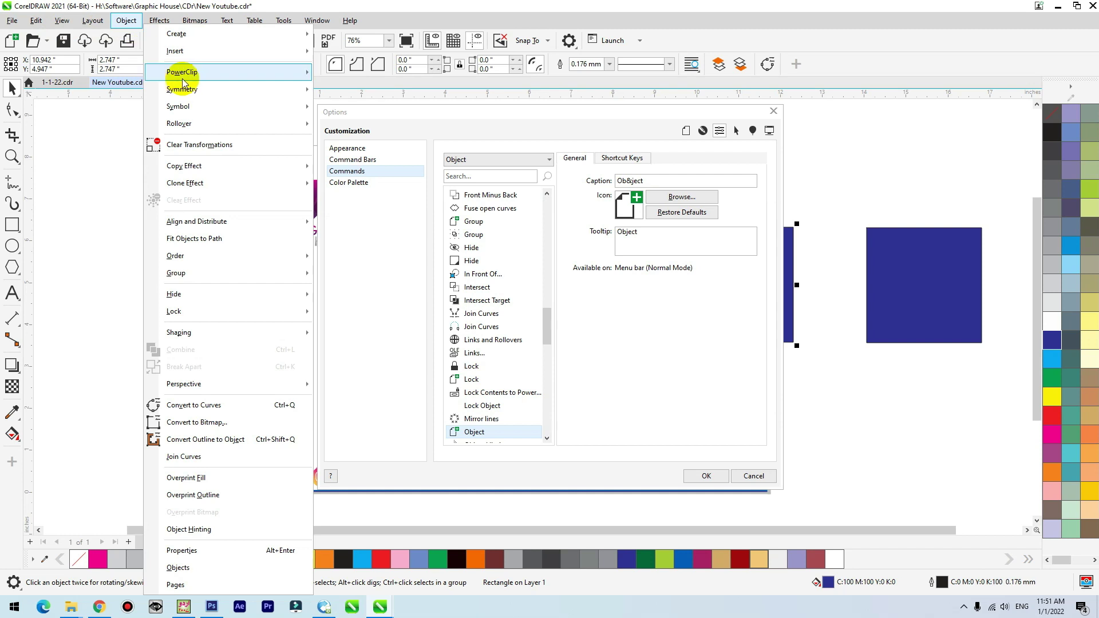
mouse_move(188, 77)
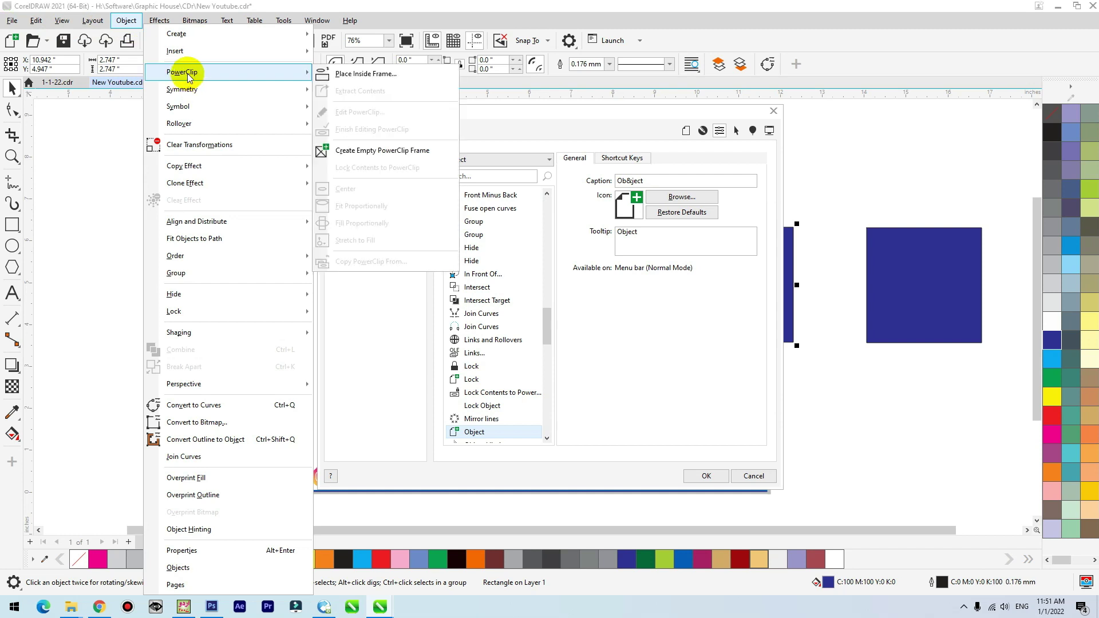
left_click(472, 160)
left_click(473, 160)
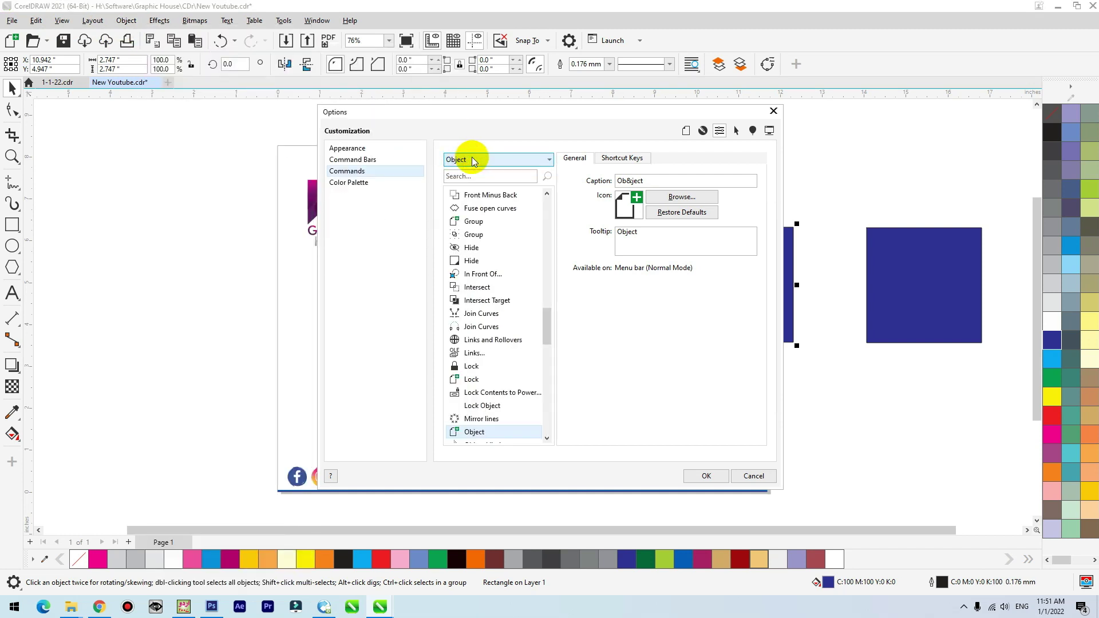
left_click(367, 172)
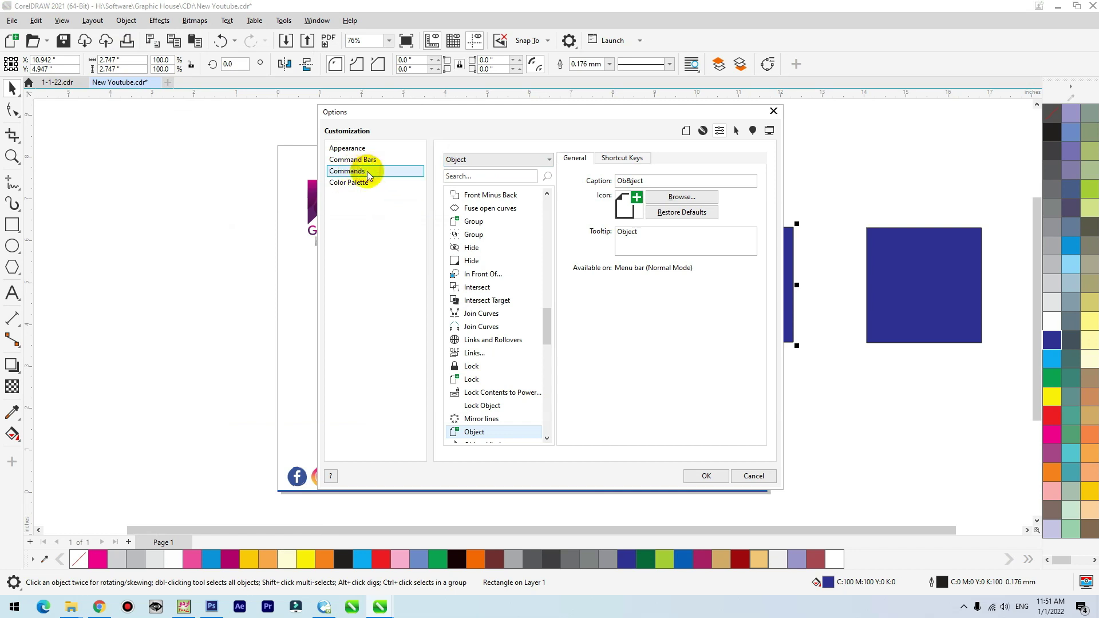
left_click(484, 207)
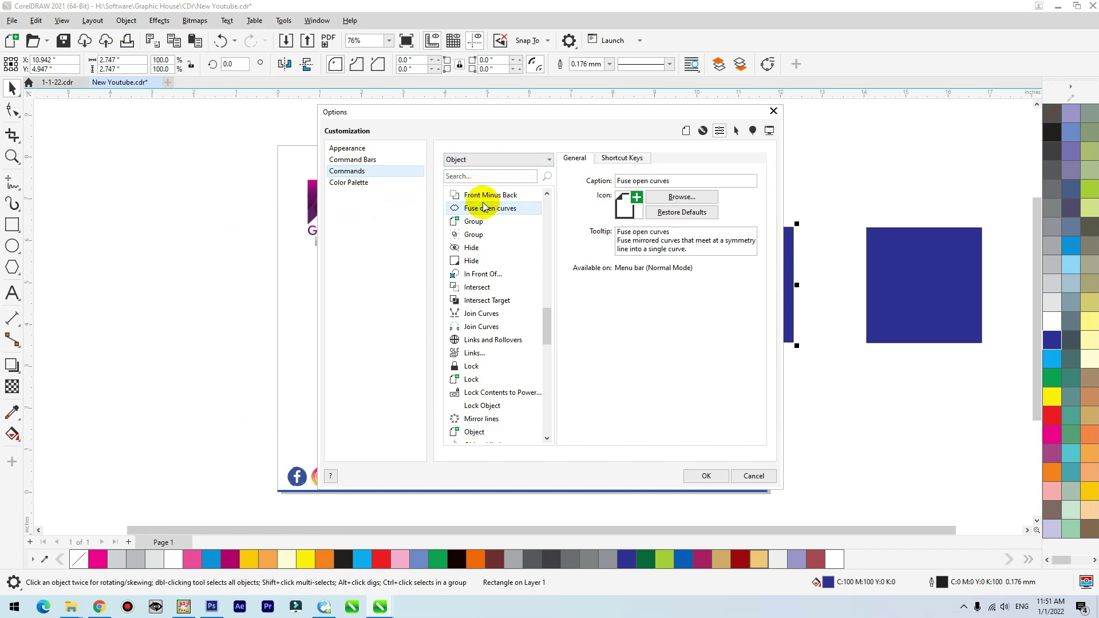
key("p")
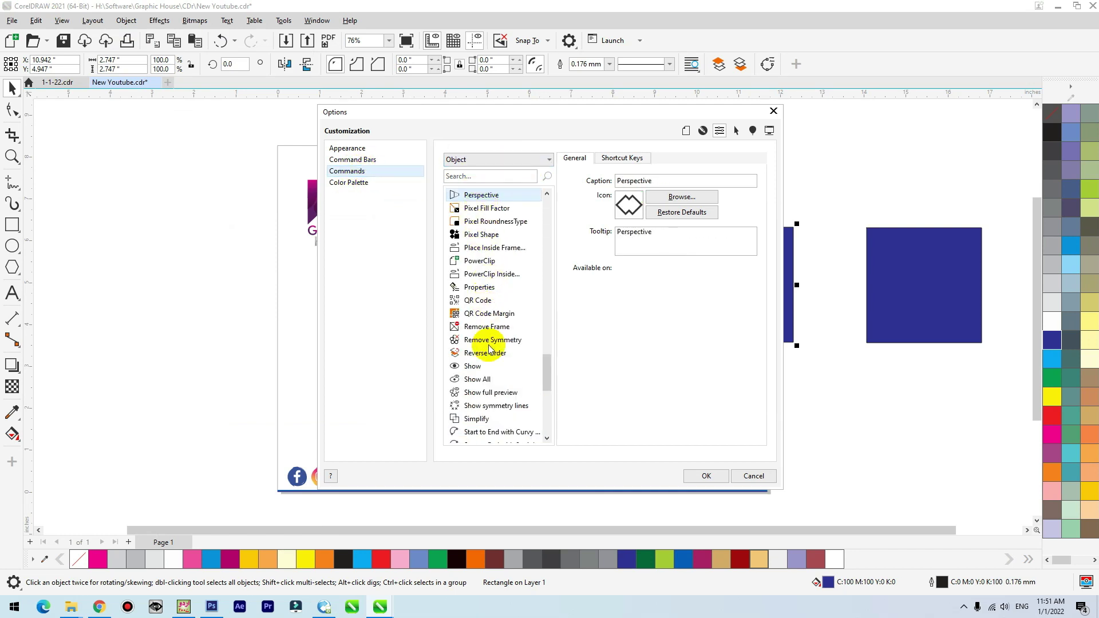
left_click(481, 248)
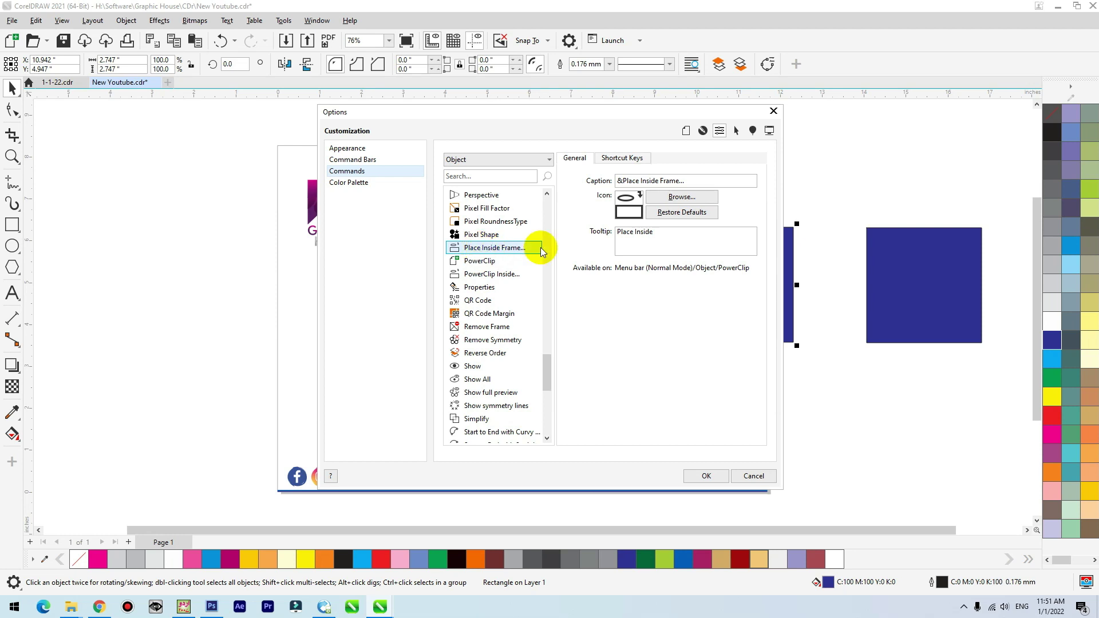
Assign 1 as the shortcut key of the Place Inside Frame command and accept the options.
left_click(618, 160)
left_click(591, 278)
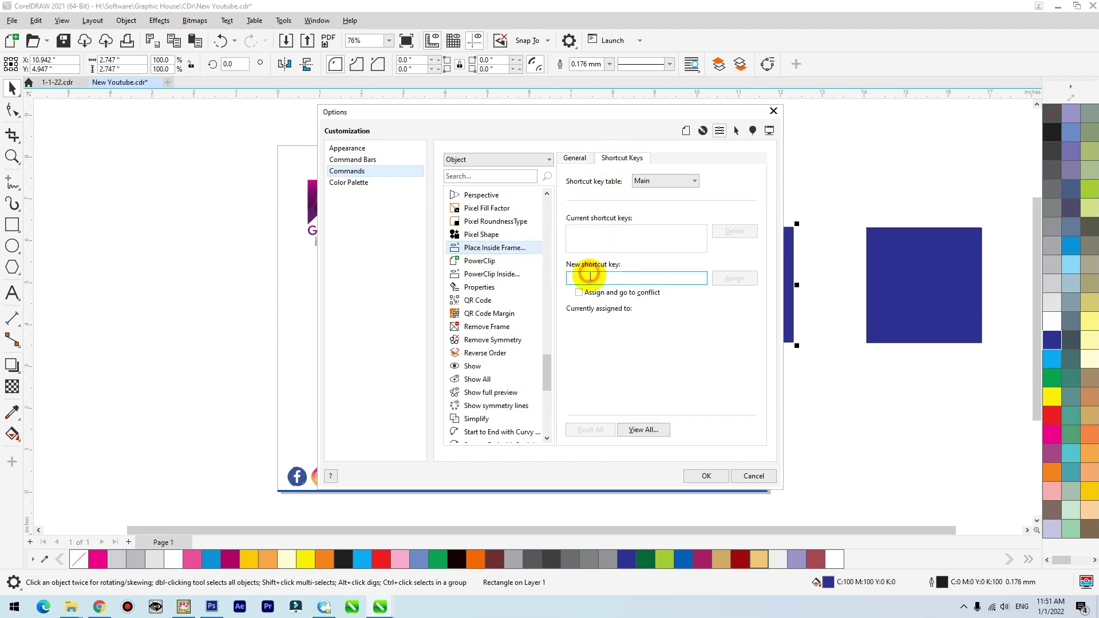
key("1")
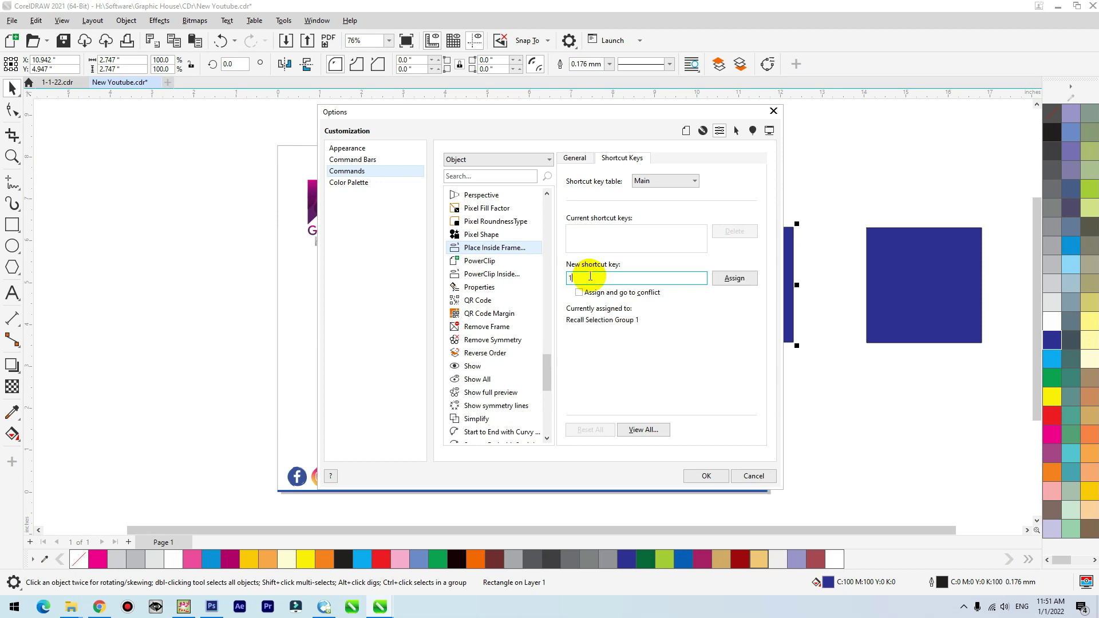
left_click(735, 278)
left_click(706, 475)
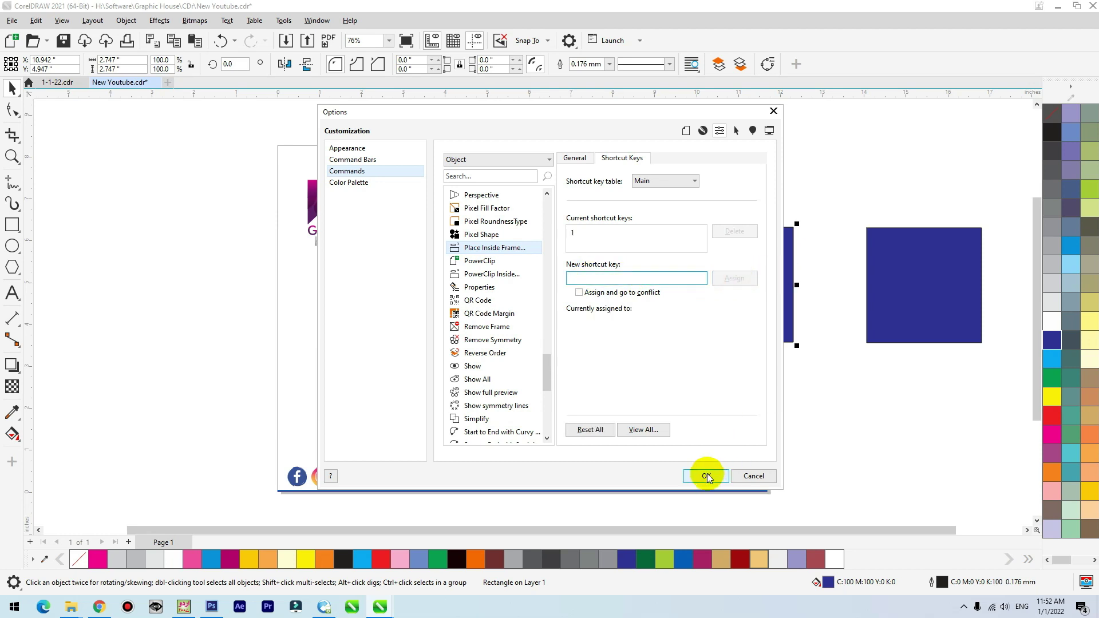
PowerClip the copied square inside the original square using the newly assigned shortcut.
left_click(912, 275)
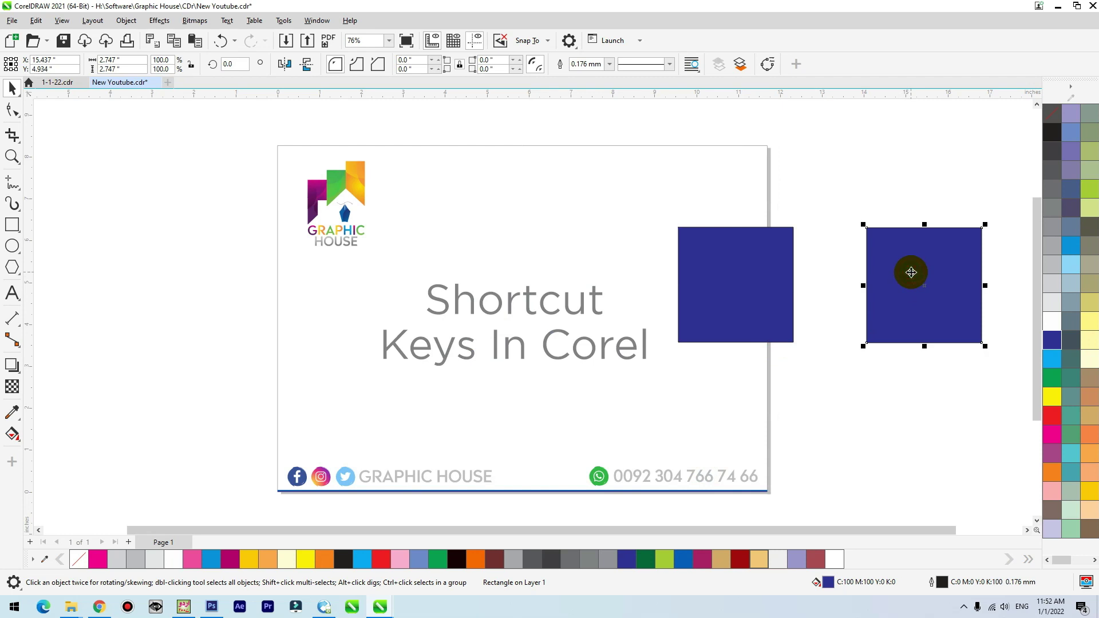
key("1")
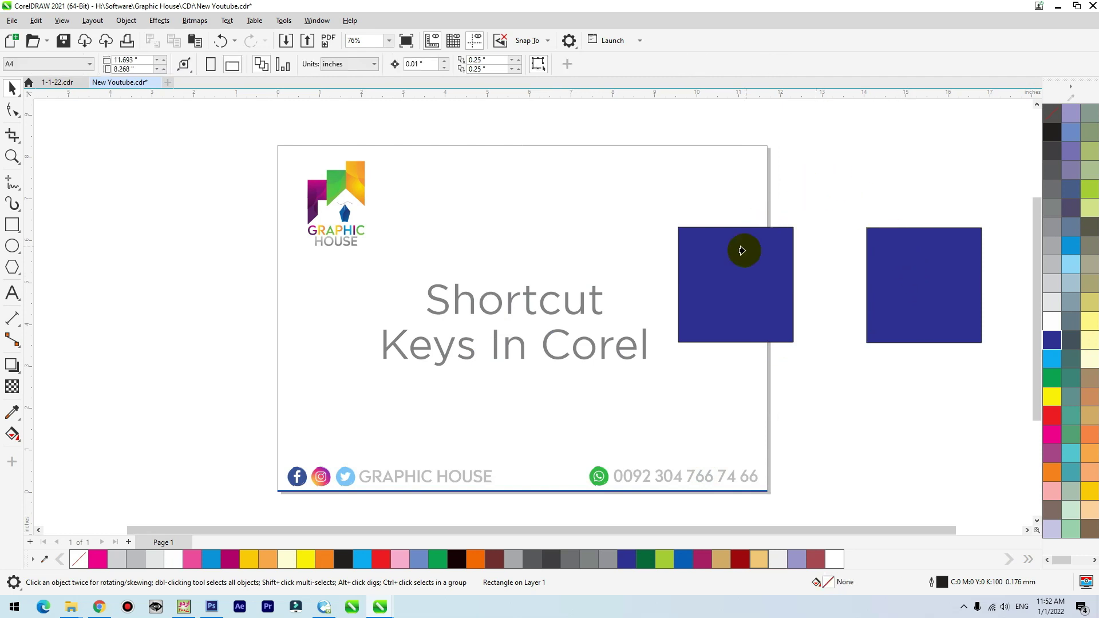
left_click(742, 250)
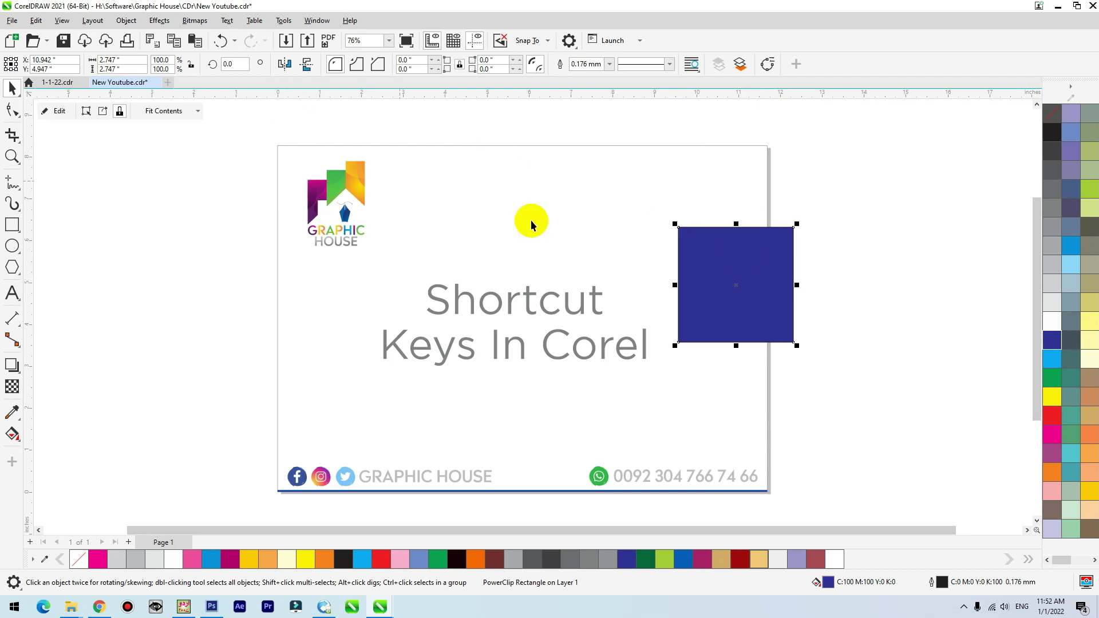
Change the PowerClip square's frame type so it becomes a plain rectangle again.
right_click(755, 256)
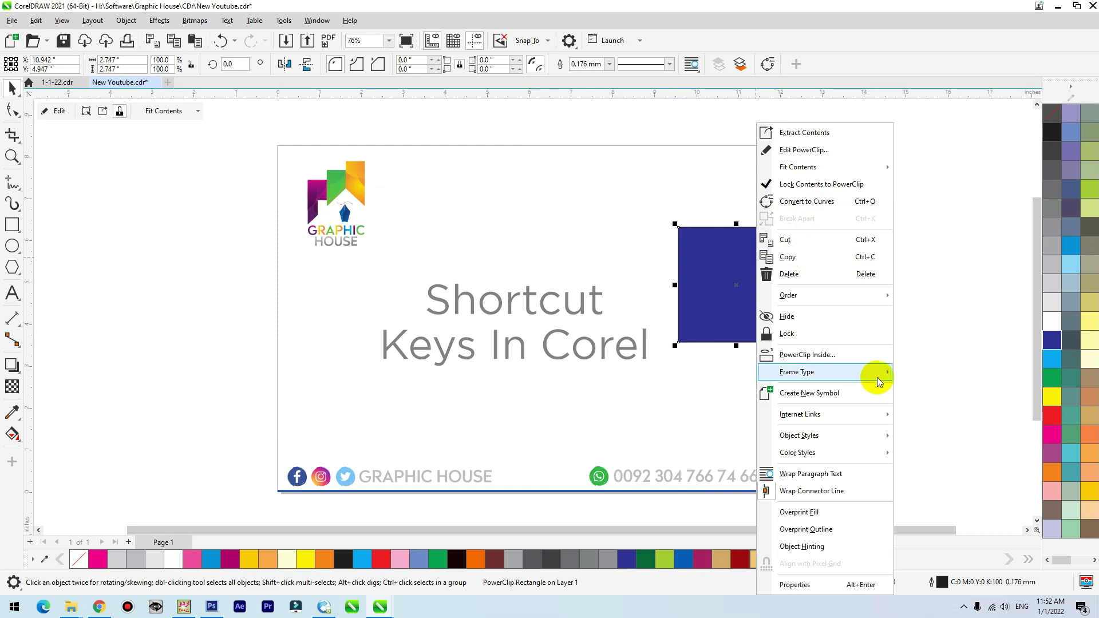
mouse_move(876, 372)
left_click(942, 408)
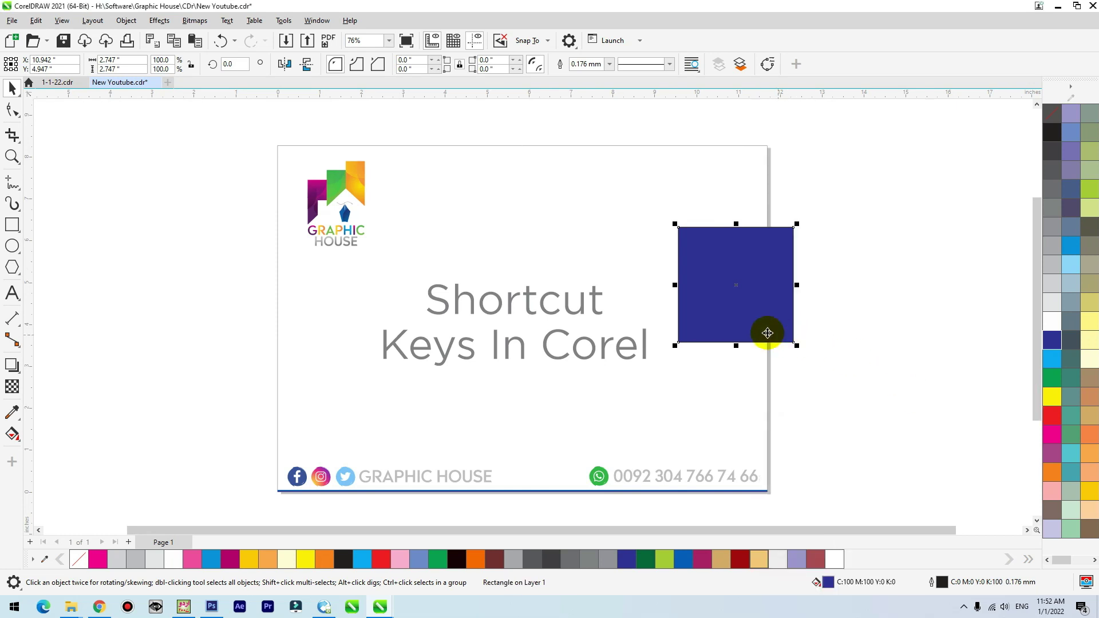
Fill the remaining square green and place a dark blue copy of it to its right.
left_click(1056, 362)
left_click(1057, 335)
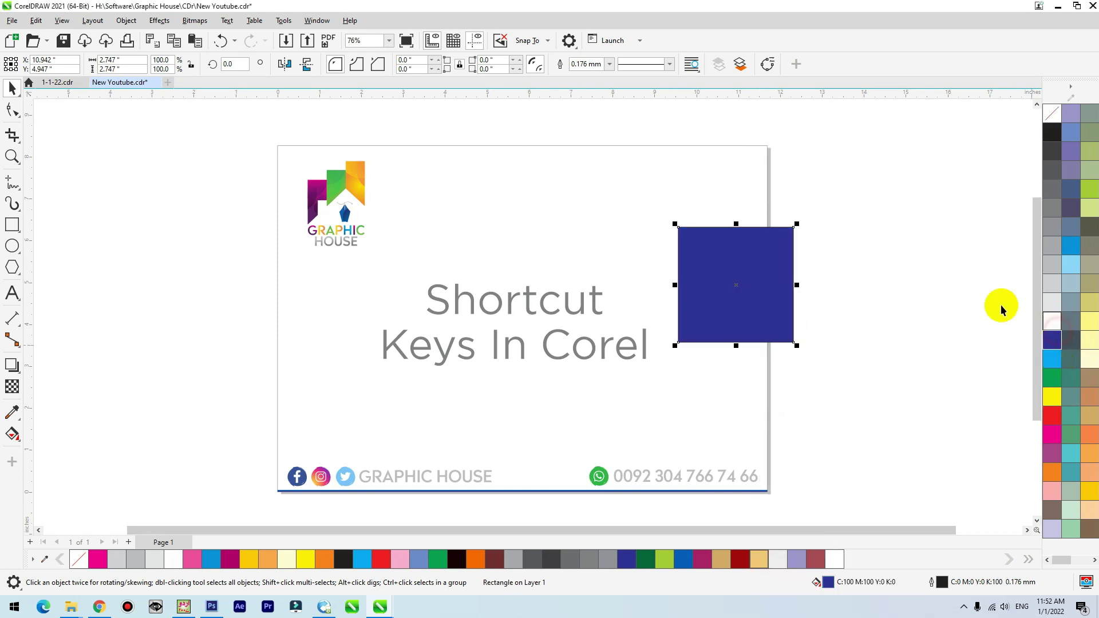
left_click(1055, 385)
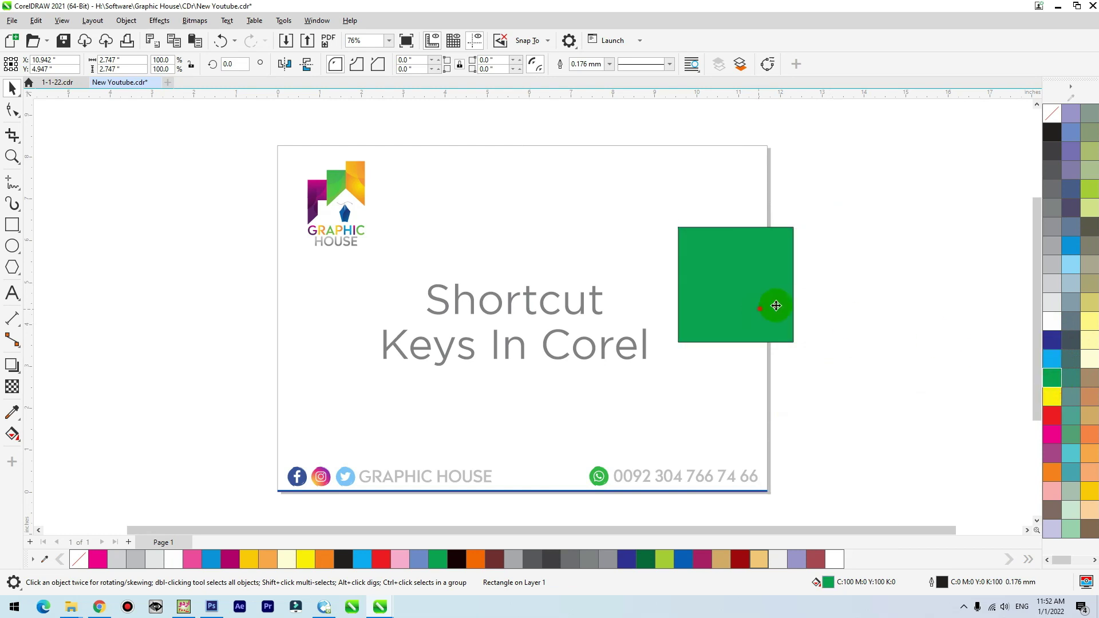
left_click_drag(776, 306, 920, 300)
left_click(1053, 341)
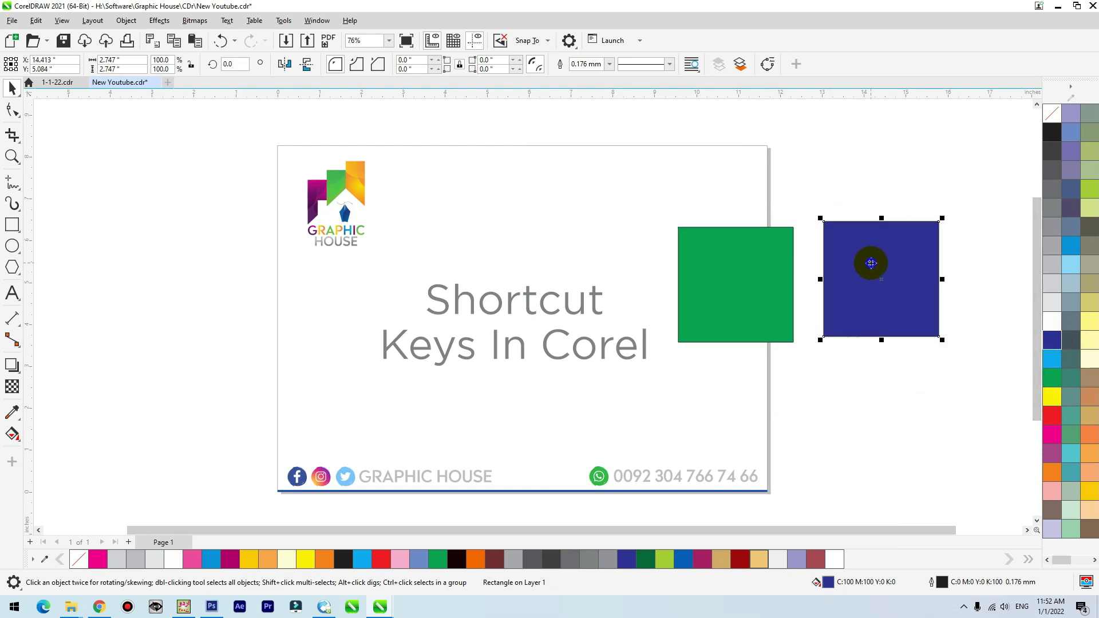
PowerClip the blue square inside the green square.
right_click(871, 263)
key("w")
left_click(734, 256)
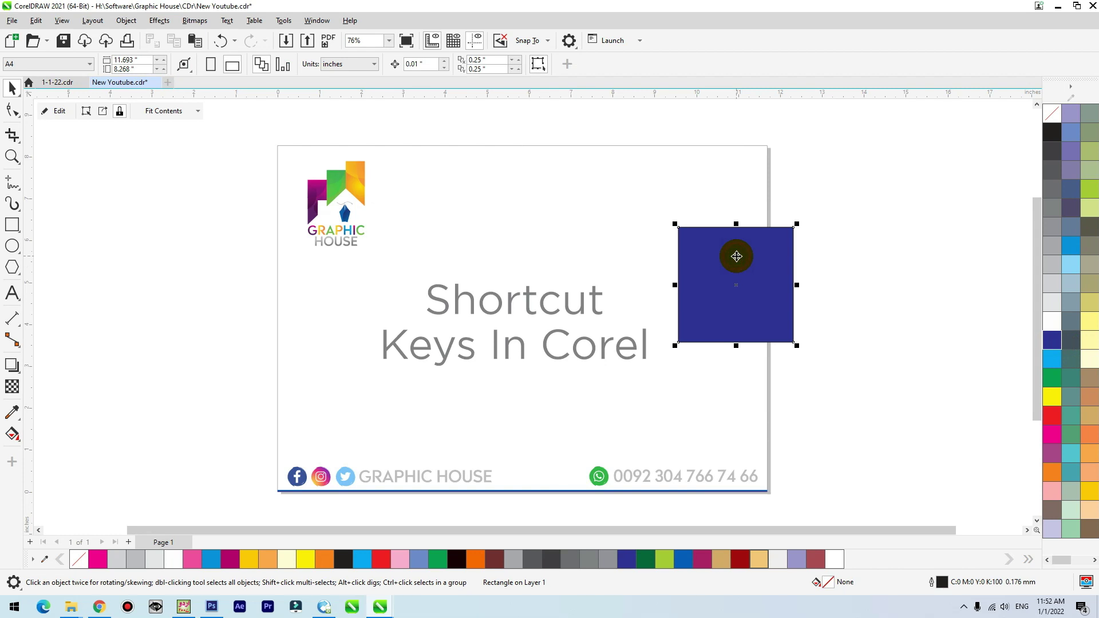
Turn the PowerClip frame back into a plain green rectangle through its frame type.
right_click(740, 255)
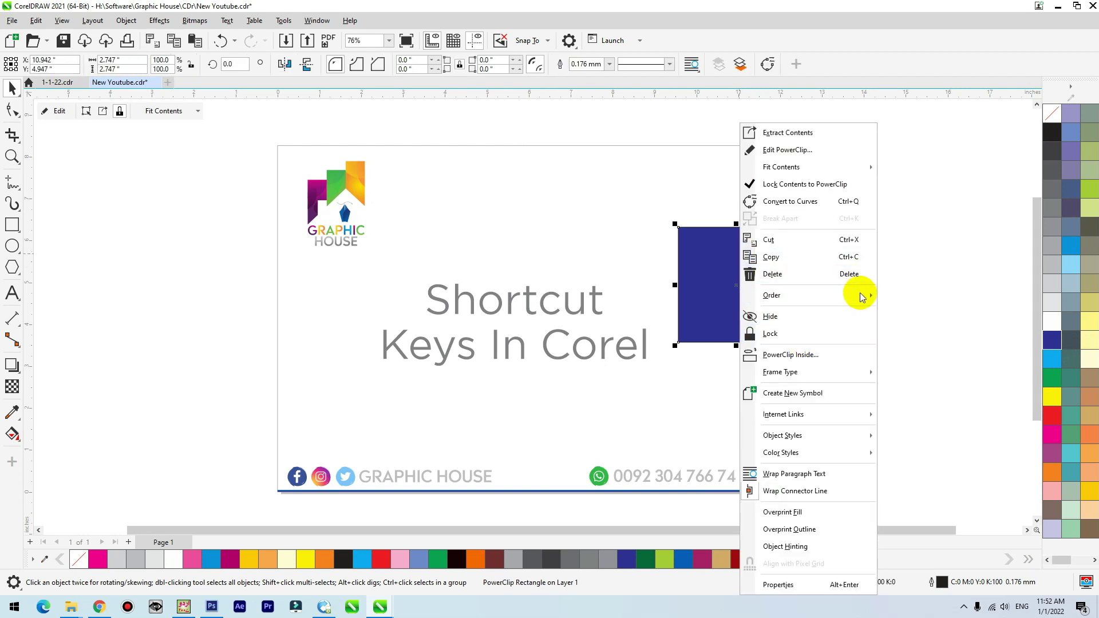
mouse_move(863, 375)
left_click(916, 412)
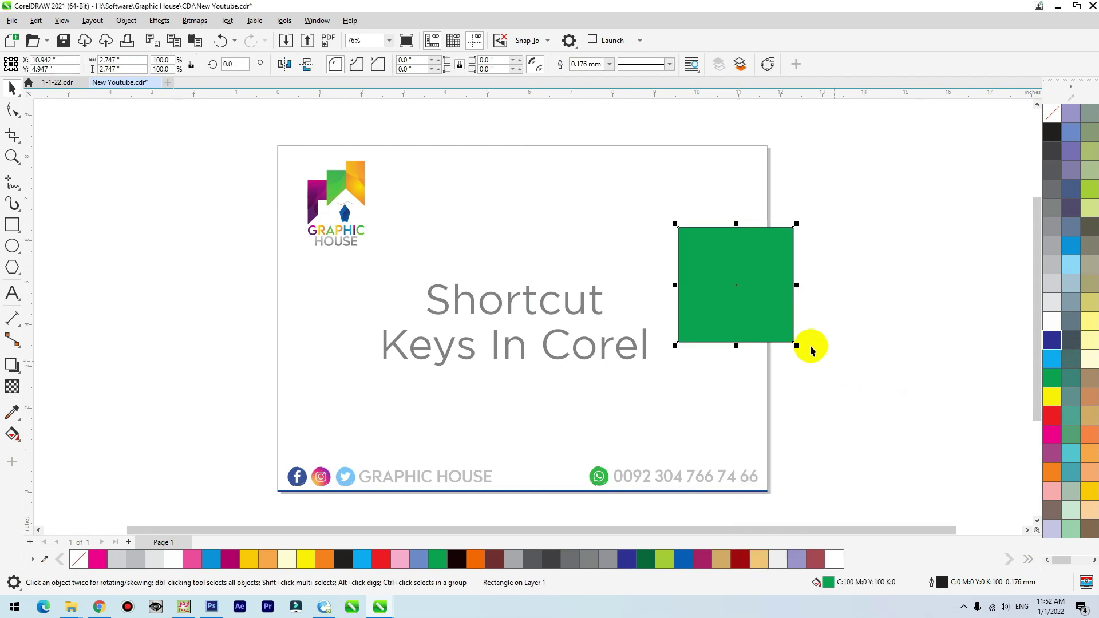
Reopen the customization options at the Commands section.
right_click(1072, 91)
left_click(999, 234)
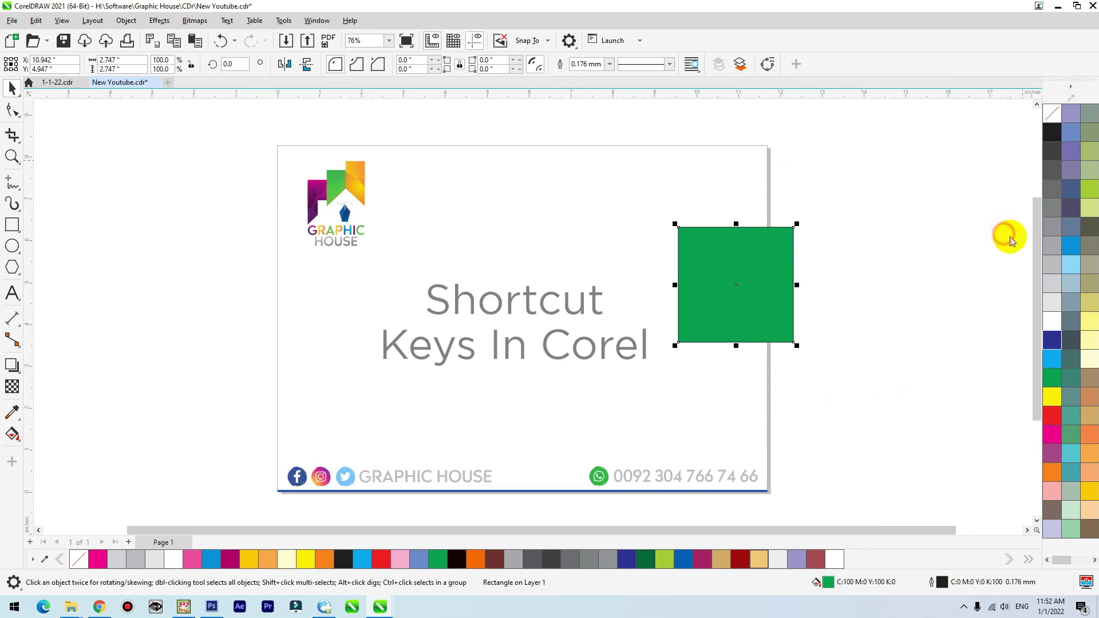
left_click(349, 171)
scroll(475, 229, "down", 10)
left_click(473, 177)
type("r")
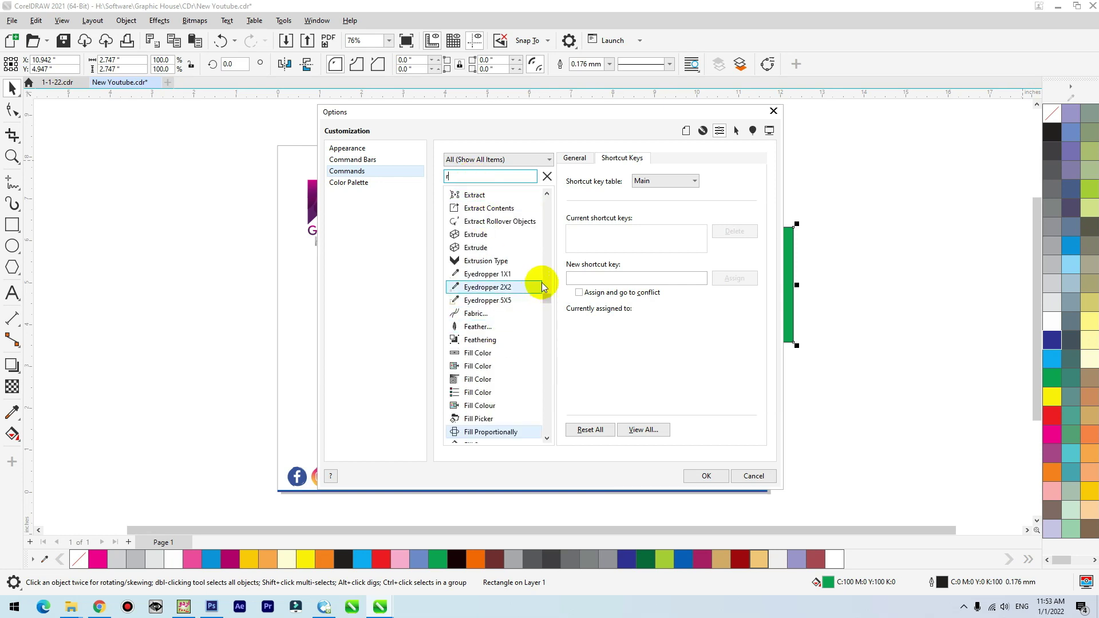
scroll(487, 229, "down", 20)
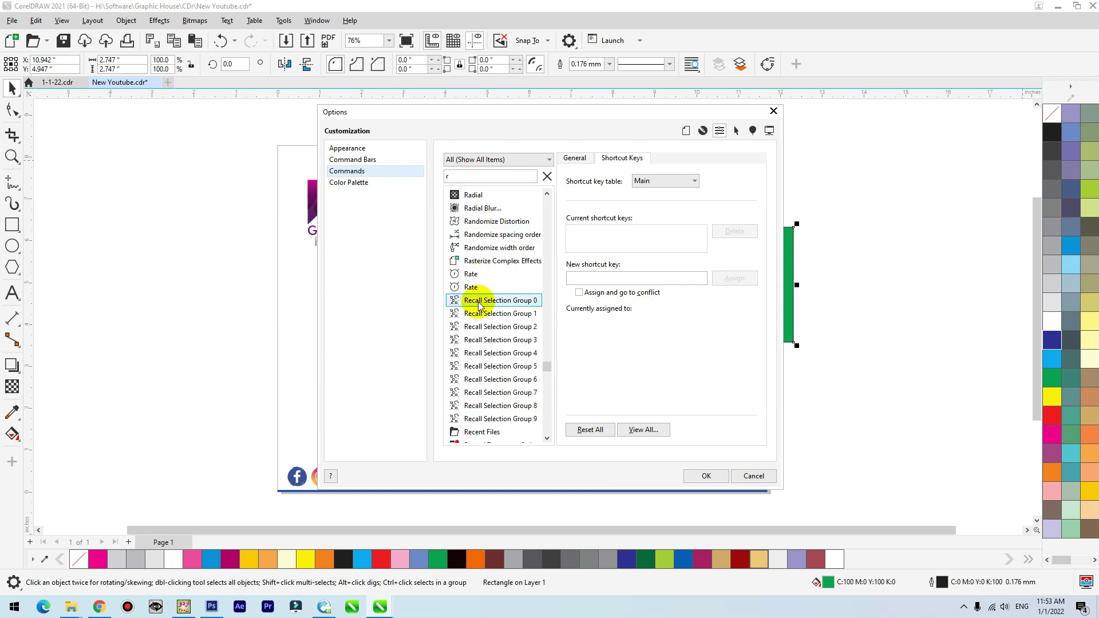
Assign a new shortcut key to the Remove Frame command in the Object category and apply the options.
left_click(479, 161)
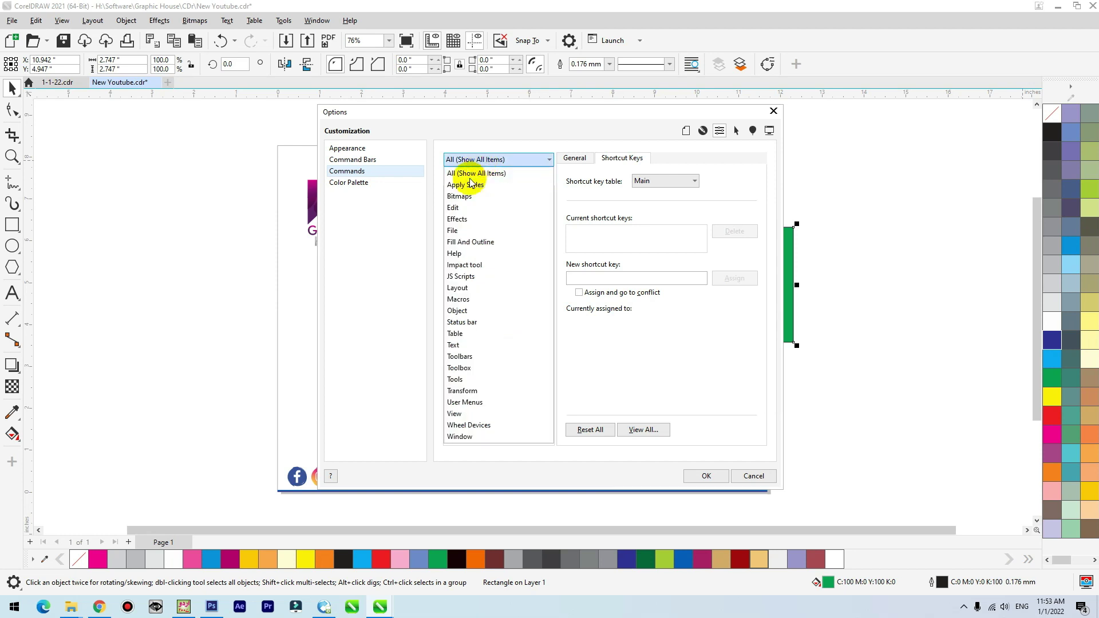
left_click(475, 312)
scroll(495, 211, "down", 20)
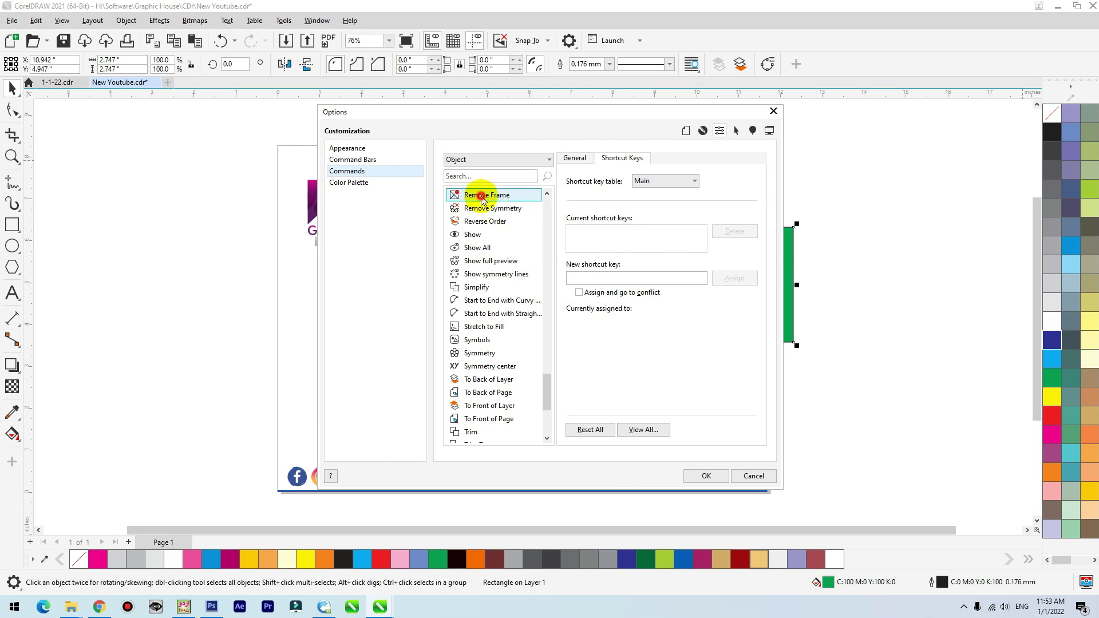
left_click(595, 275)
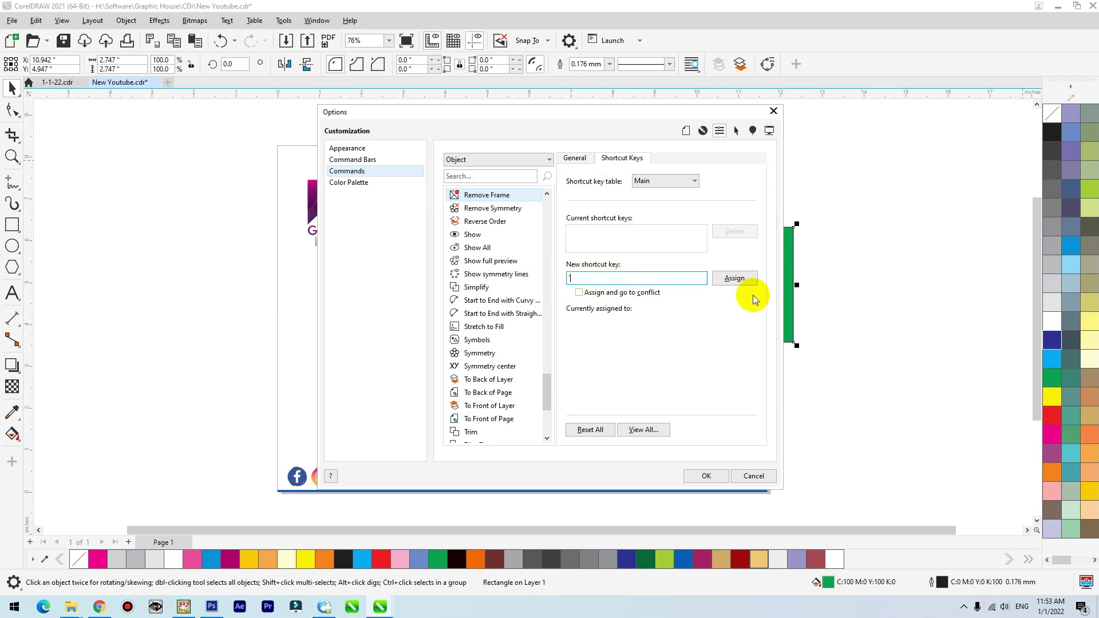
left_click(730, 280)
left_click(705, 476)
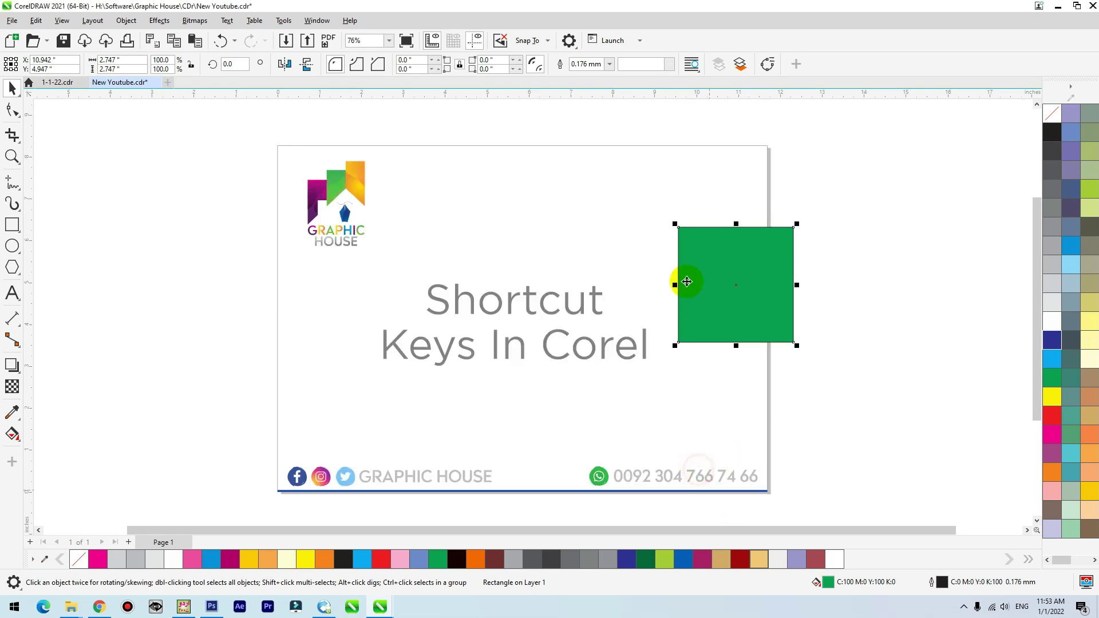
Try placing copies of the green square beside it, filling the first one blue, and undo these changes.
left_click_drag(737, 304, 923, 227)
left_click(1071, 245)
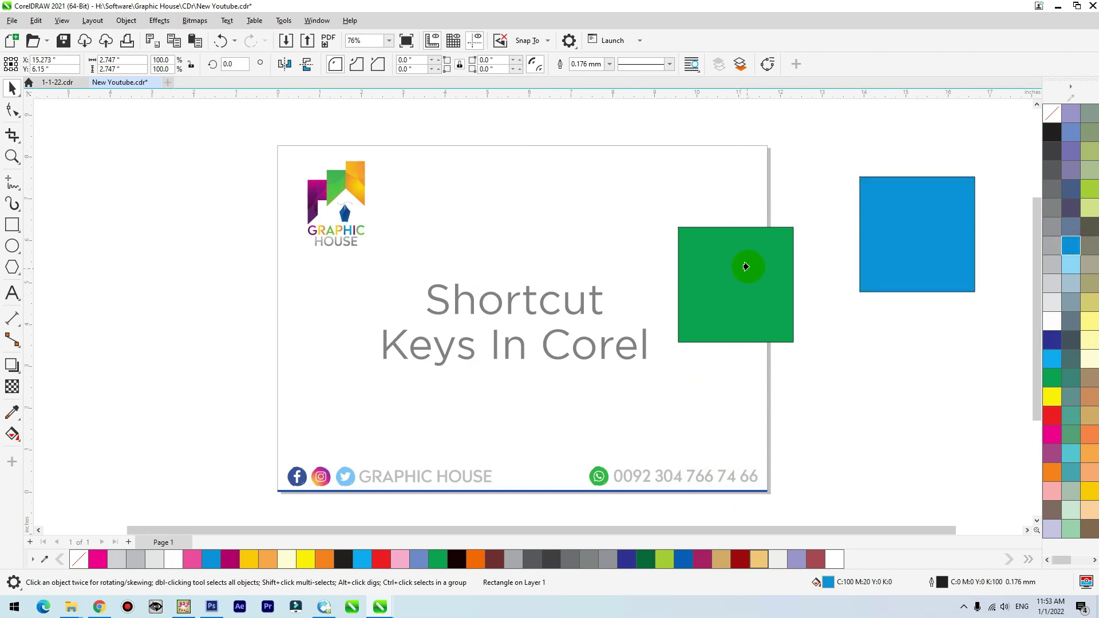
key("ctrl+z")
key("ctrl+z")
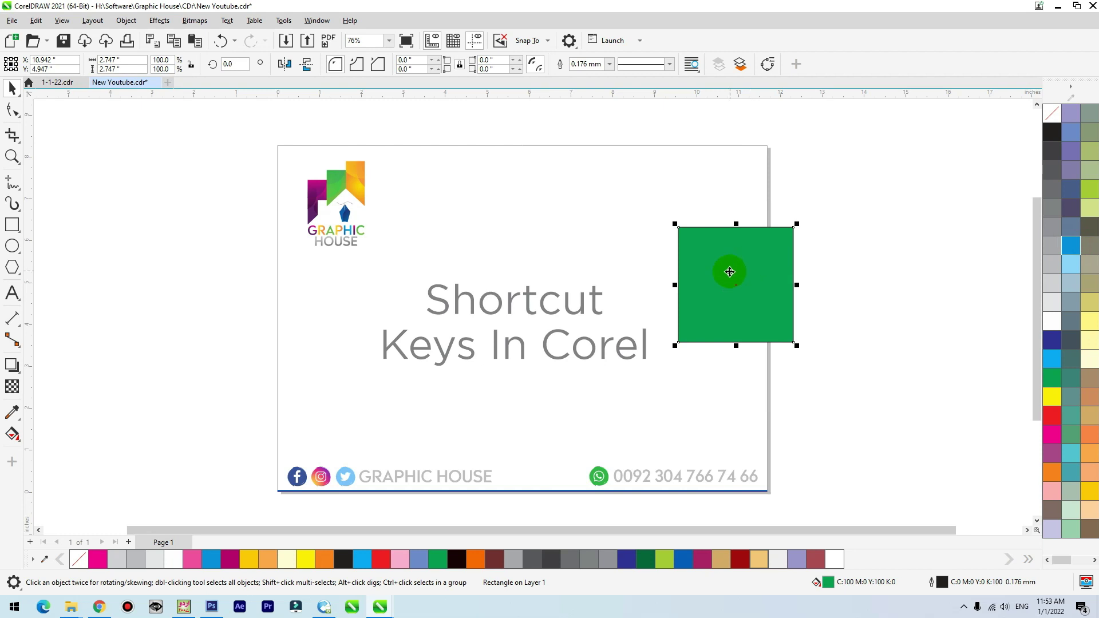
left_click_drag(730, 272, 795, 307)
key("ctrl+z")
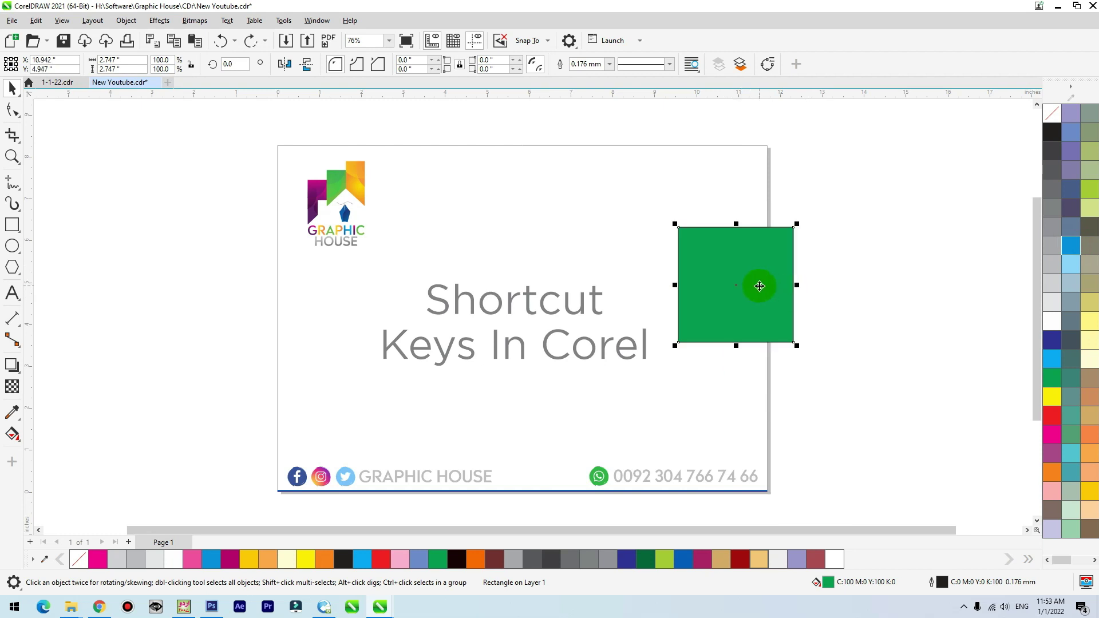
Place a copy of the green square above the heading and PowerClip the Shortcut text inside it.
left_click_drag(706, 266, 565, 191)
left_click(528, 303)
left_click_drag(528, 303, 559, 221)
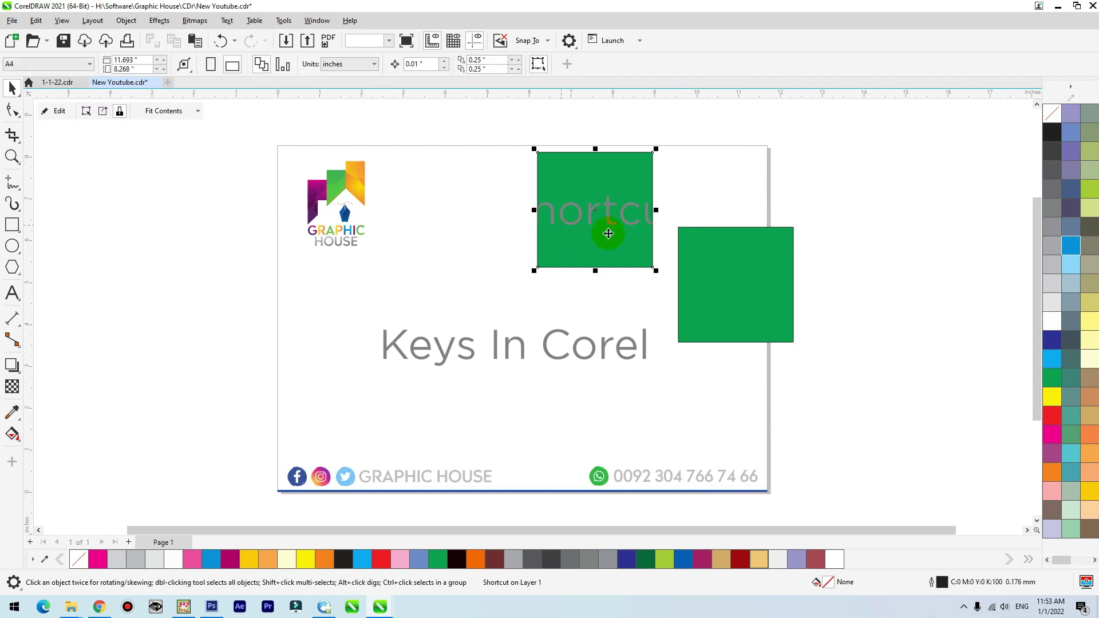
Undo the PowerClip of the Shortcut text and delete the green square copy above the heading.
key("ctrl+z")
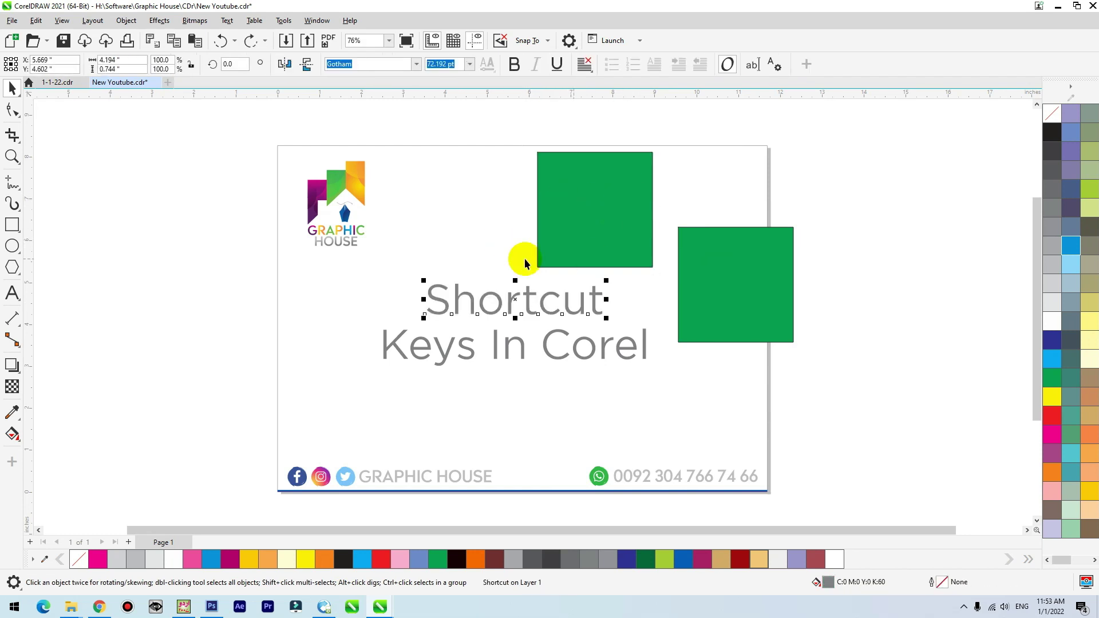
left_click(608, 250)
key("Delete")
left_click(544, 309)
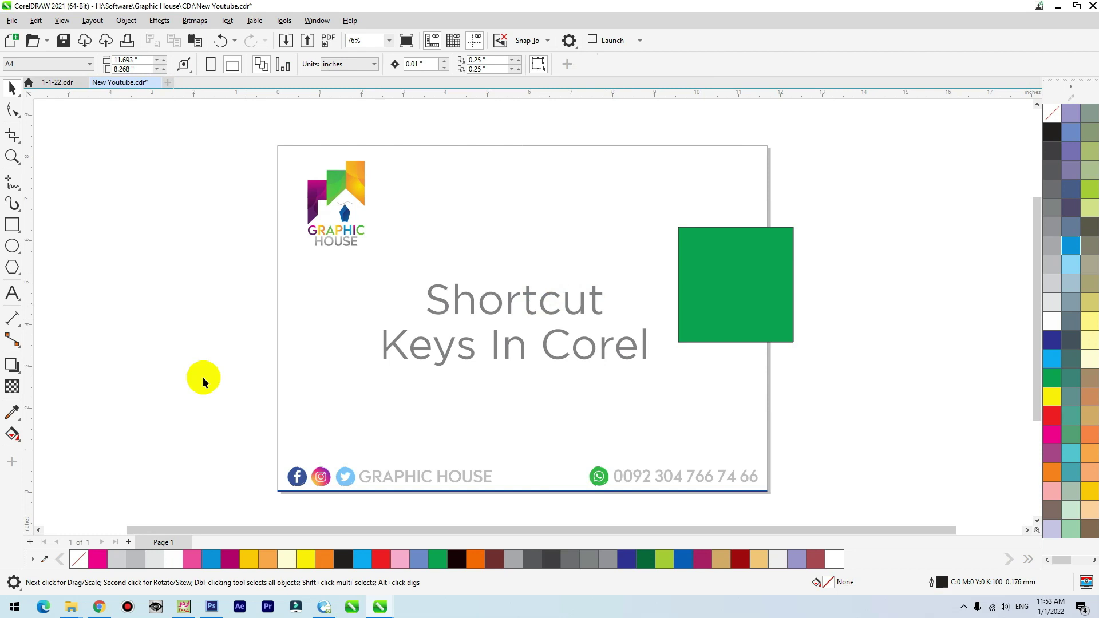
Switch to Chrome, examine two points of the CorelDRAW shortcut keys tutorial video, and return to CorelDRAW.
left_click(99, 606)
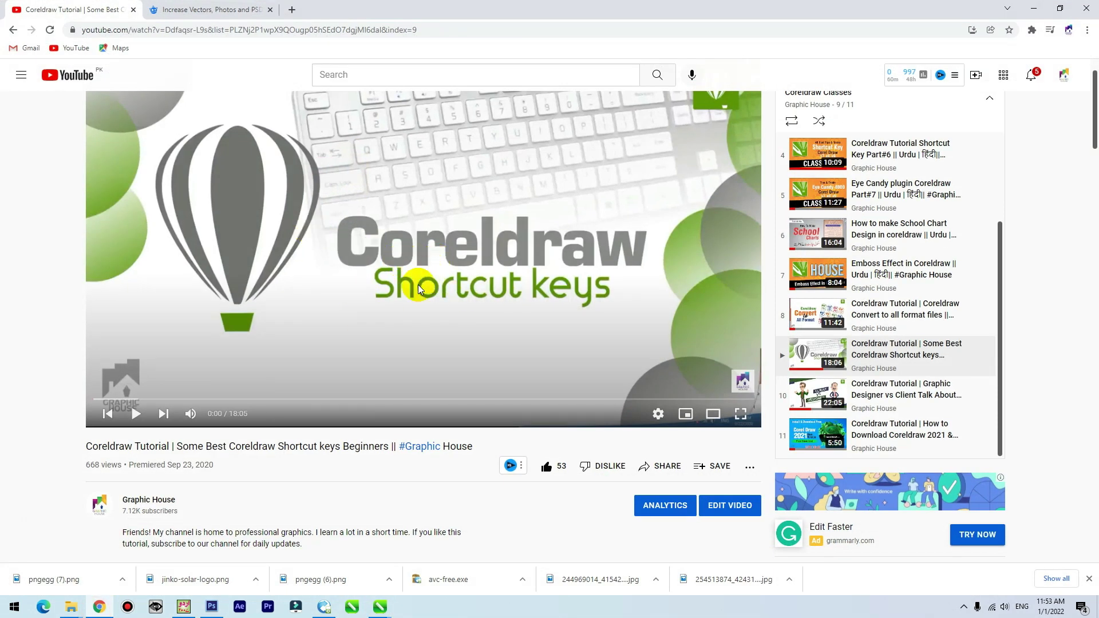
scroll(481, 291, "up", 1)
left_click(254, 457)
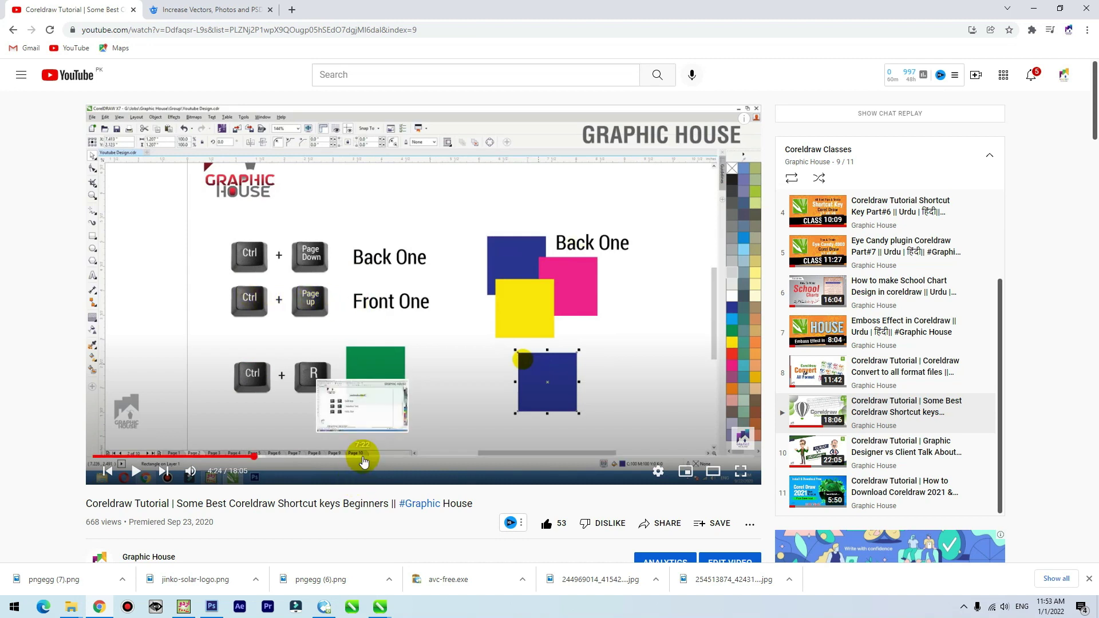
left_click(362, 457)
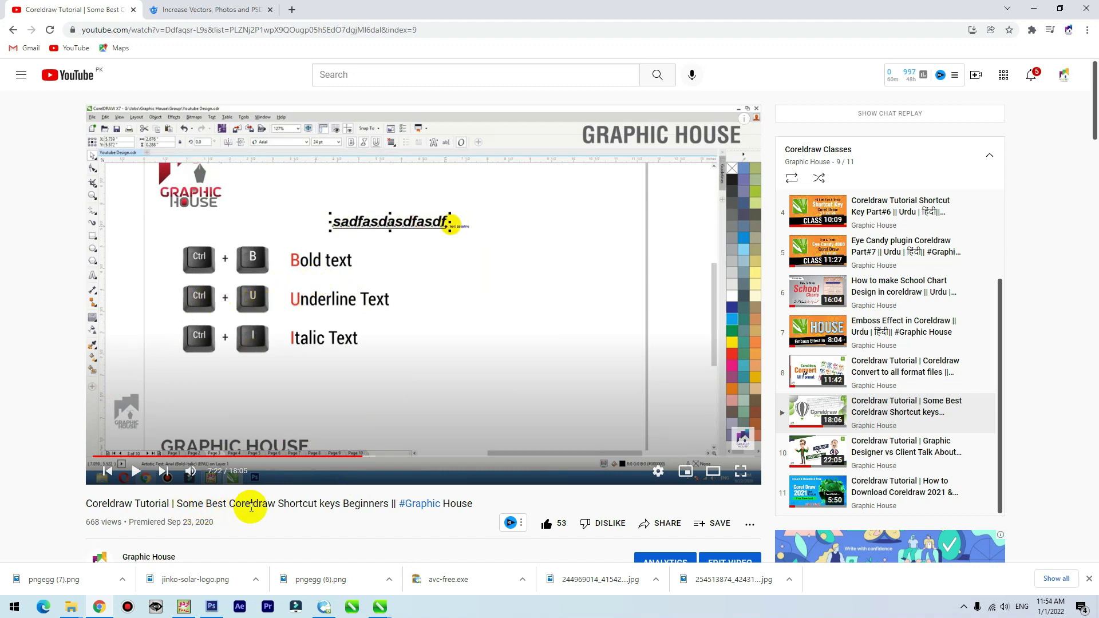
left_click(1035, 8)
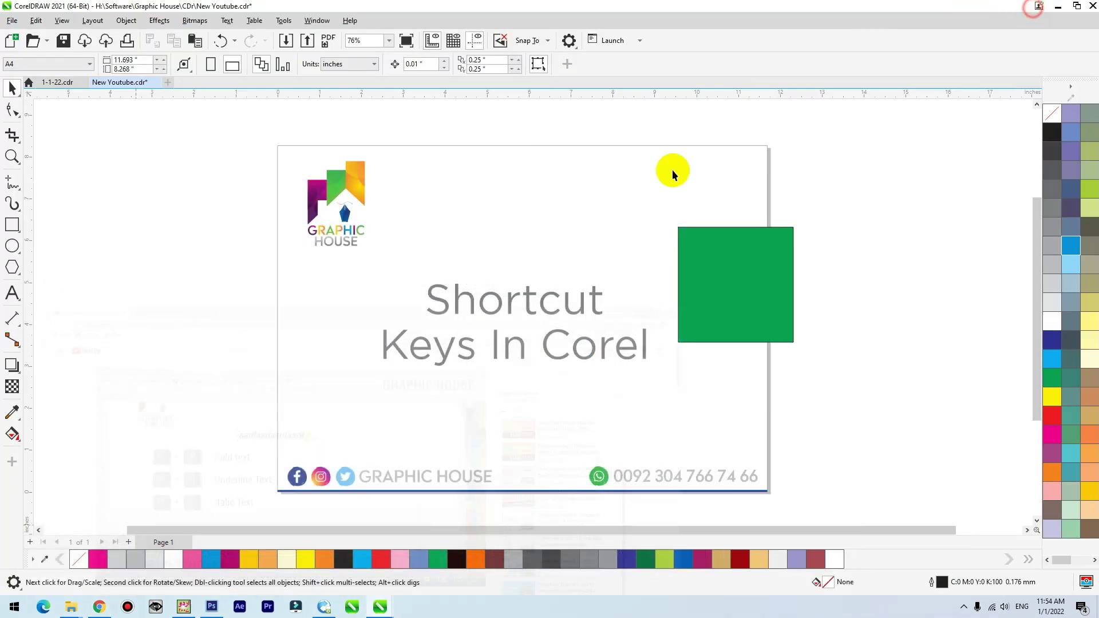
Display the drawing in Wireframe view and switch it back to Enhanced view.
left_click(62, 21)
left_click(77, 42)
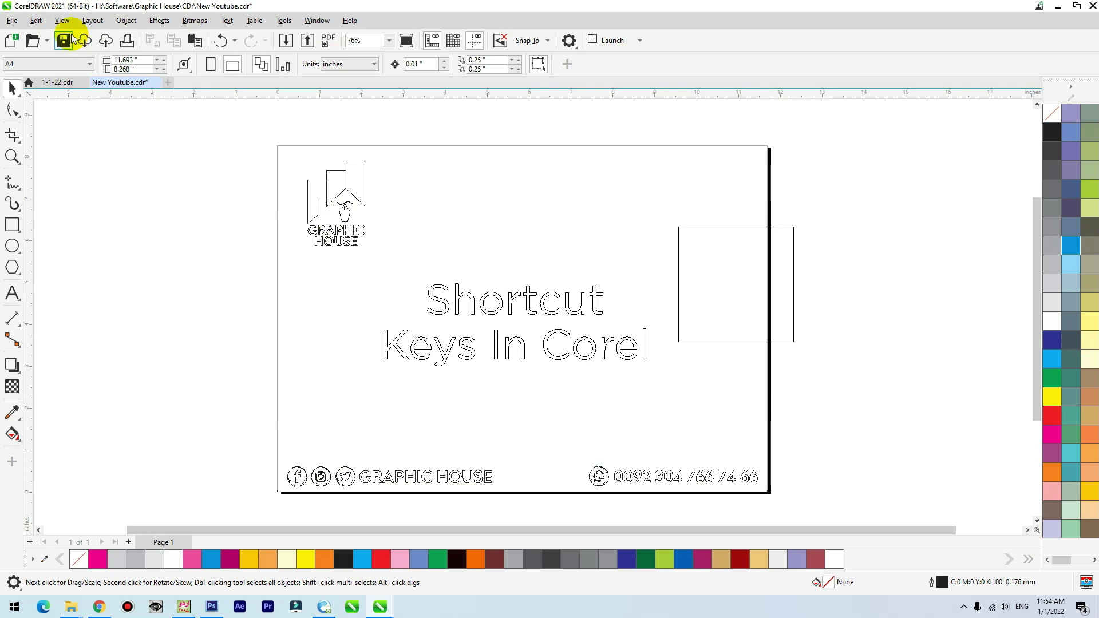
left_click(62, 21)
left_click(81, 90)
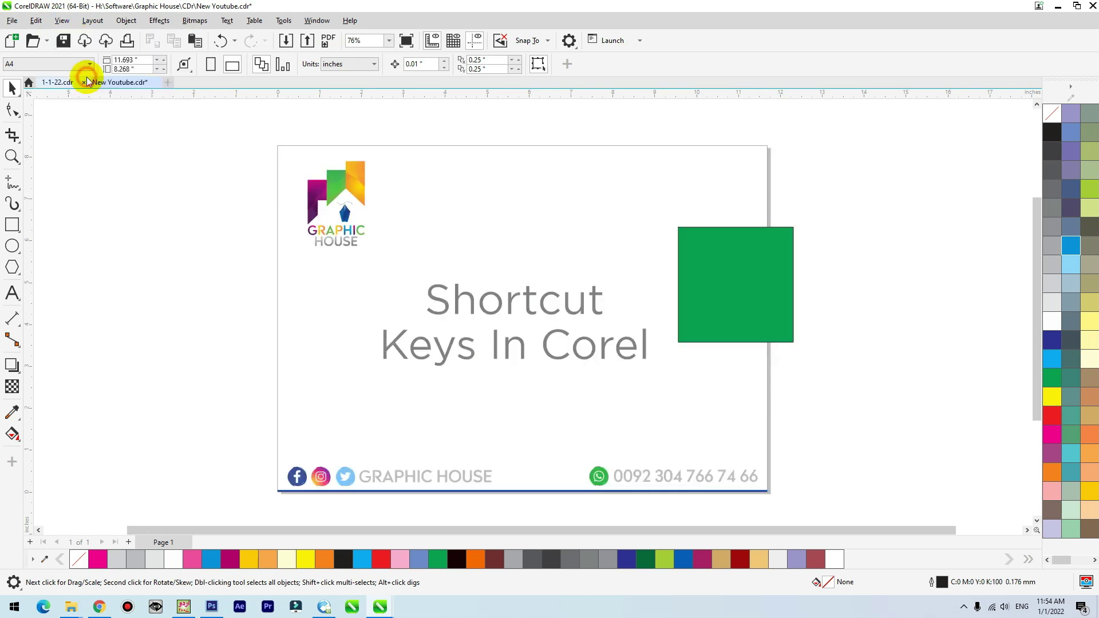
Open the customization options at the Commands section and list the View category's commands.
left_click(1066, 89)
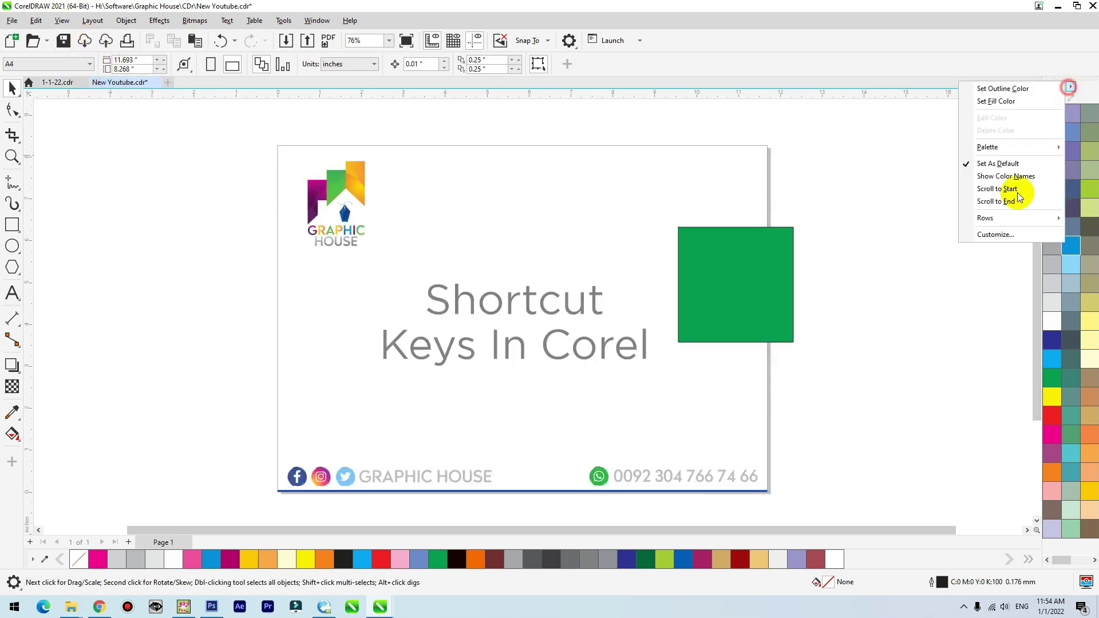
left_click(994, 238)
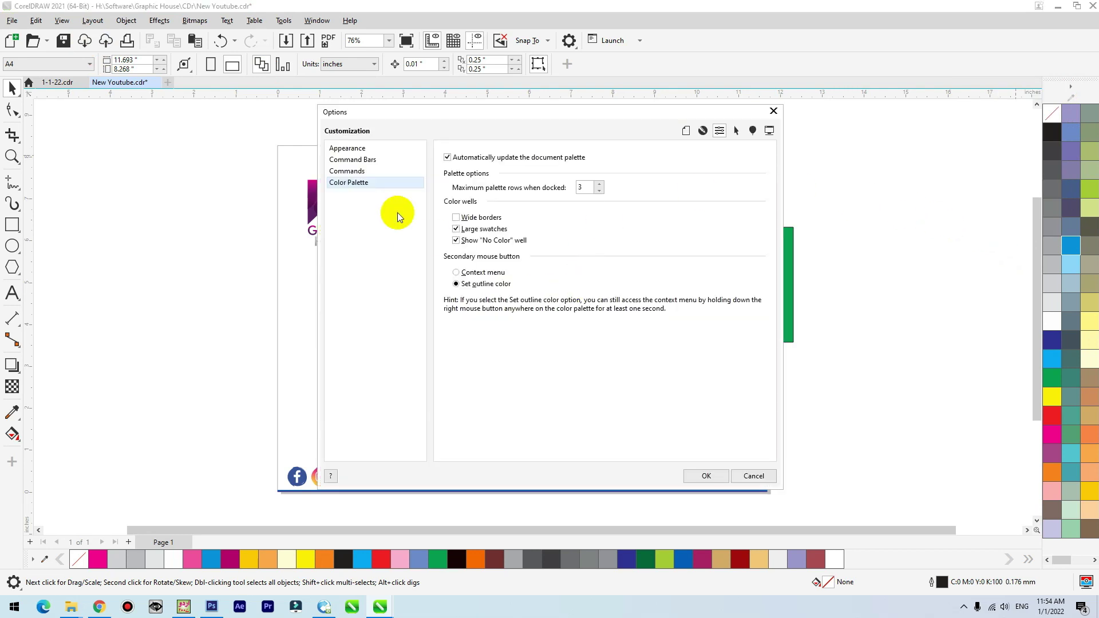
left_click(347, 171)
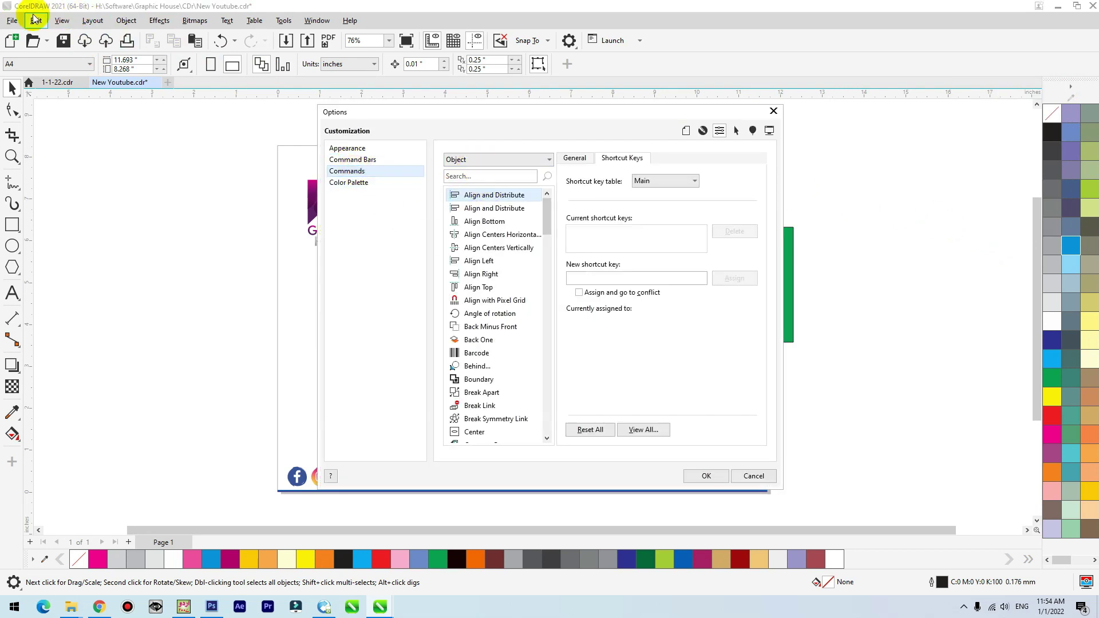
left_click(54, 21)
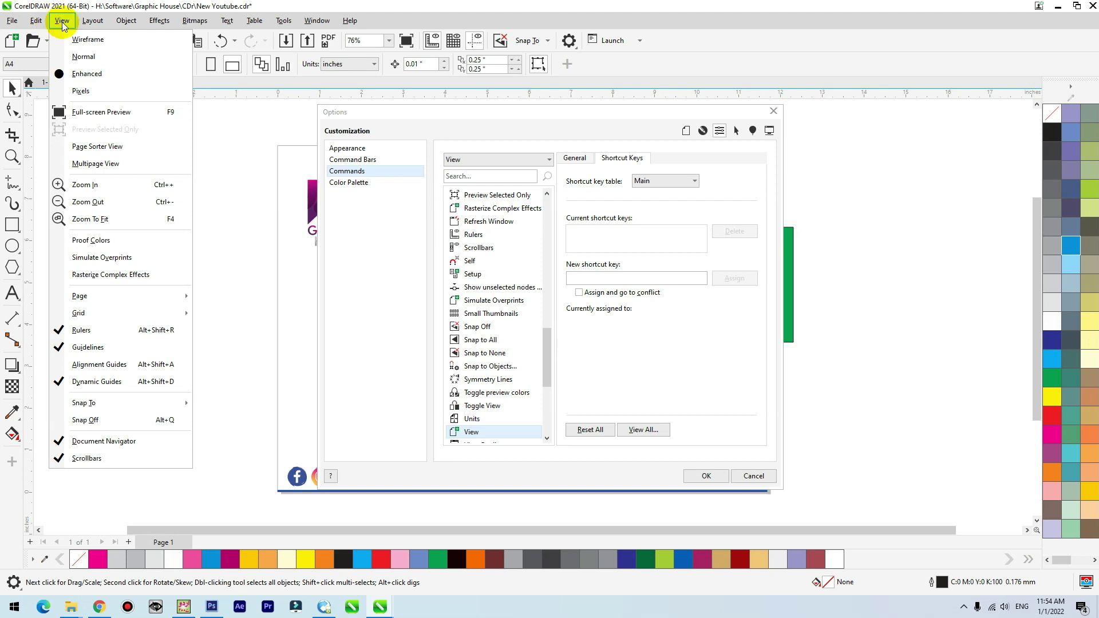
left_click(483, 159)
left_click(480, 161)
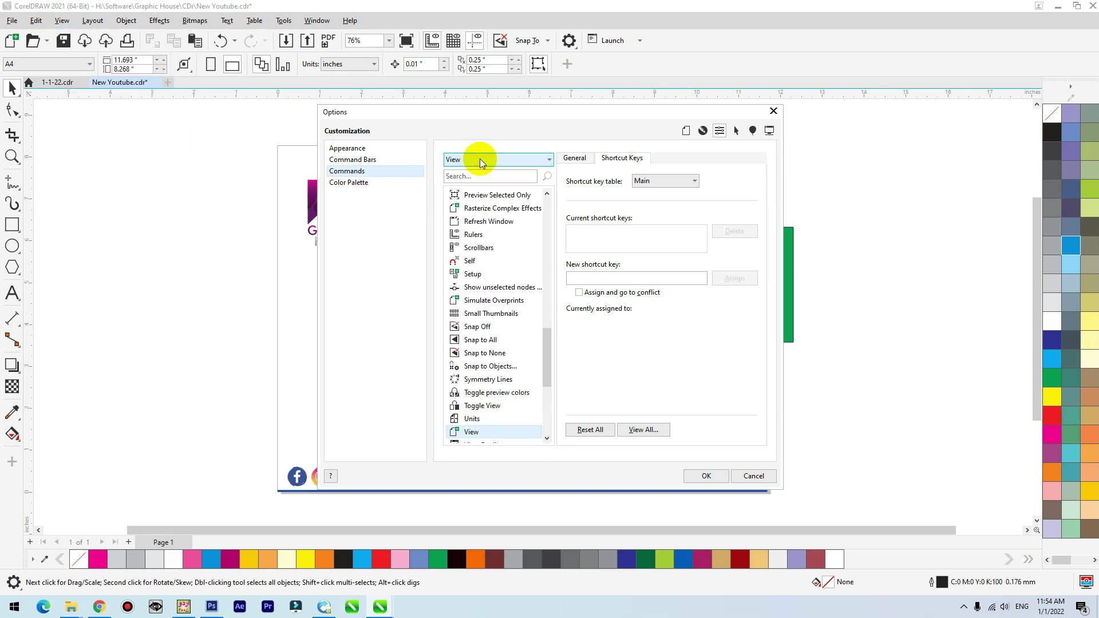
left_click(479, 433)
Assign the shortcut key 3 to the Wireframe command, apply the options, and use it to switch the view.
left_click(490, 248)
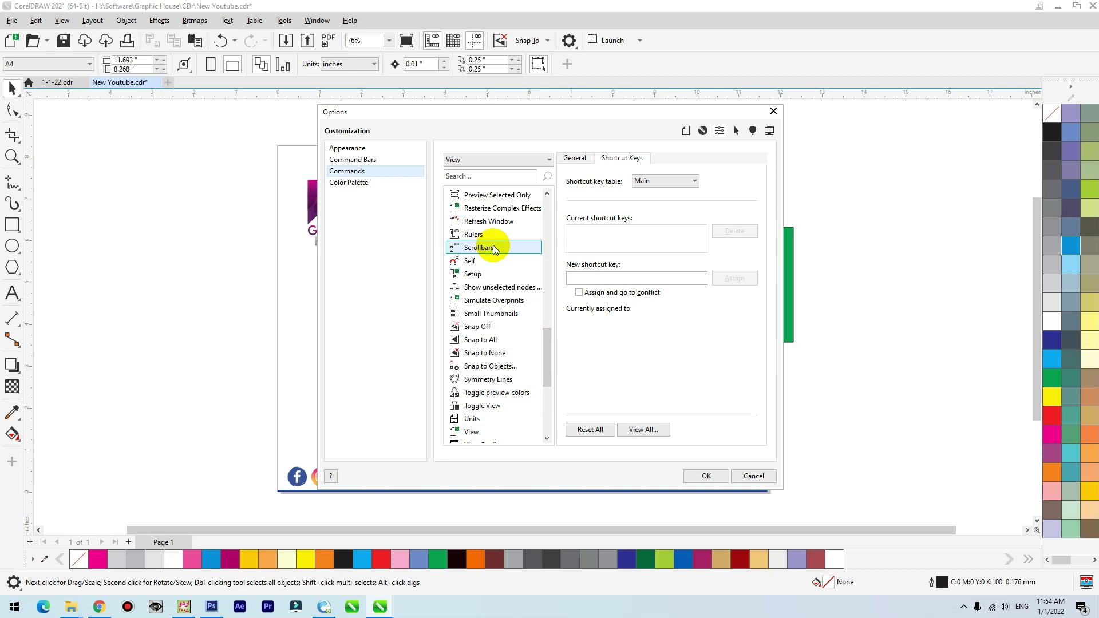
scroll(493, 247, "down", 5)
left_click(472, 276)
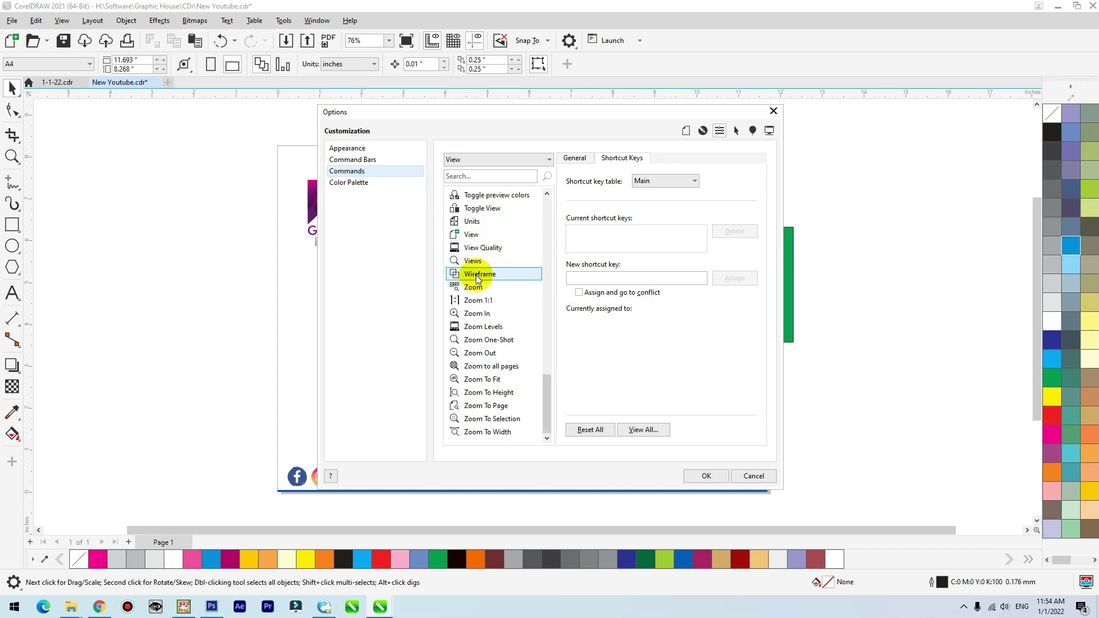
left_click(615, 278)
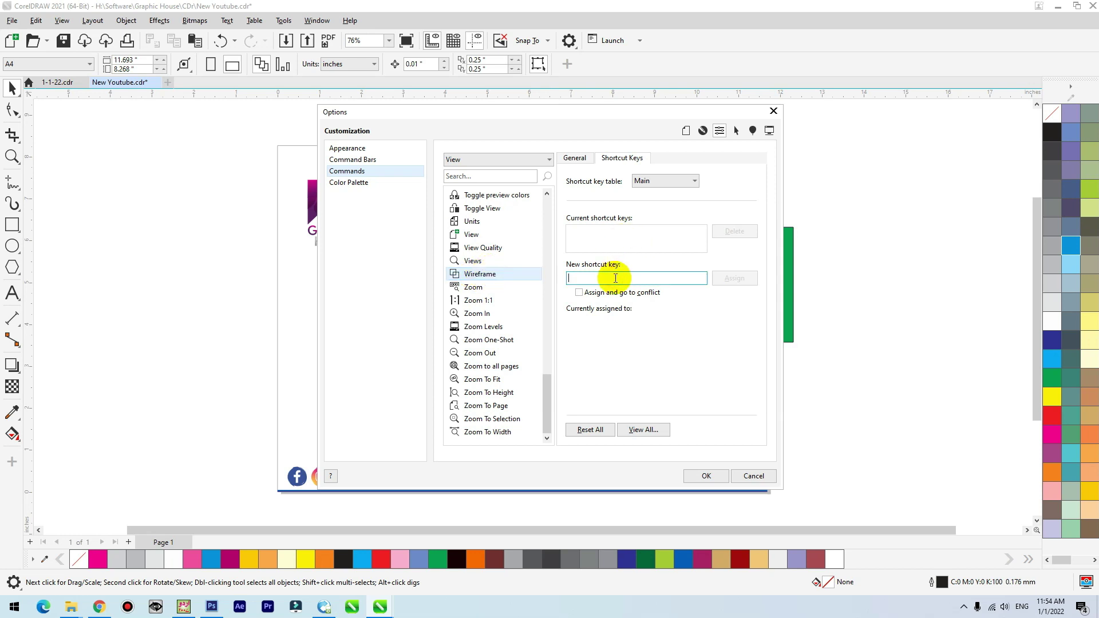
type("3")
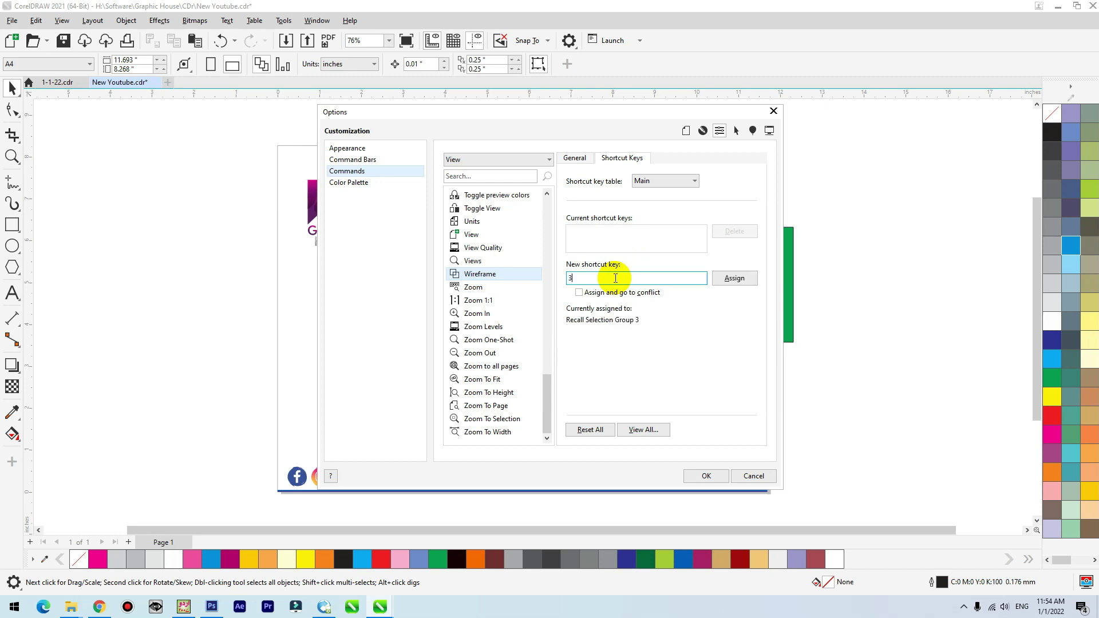
left_click(735, 278)
left_click(706, 476)
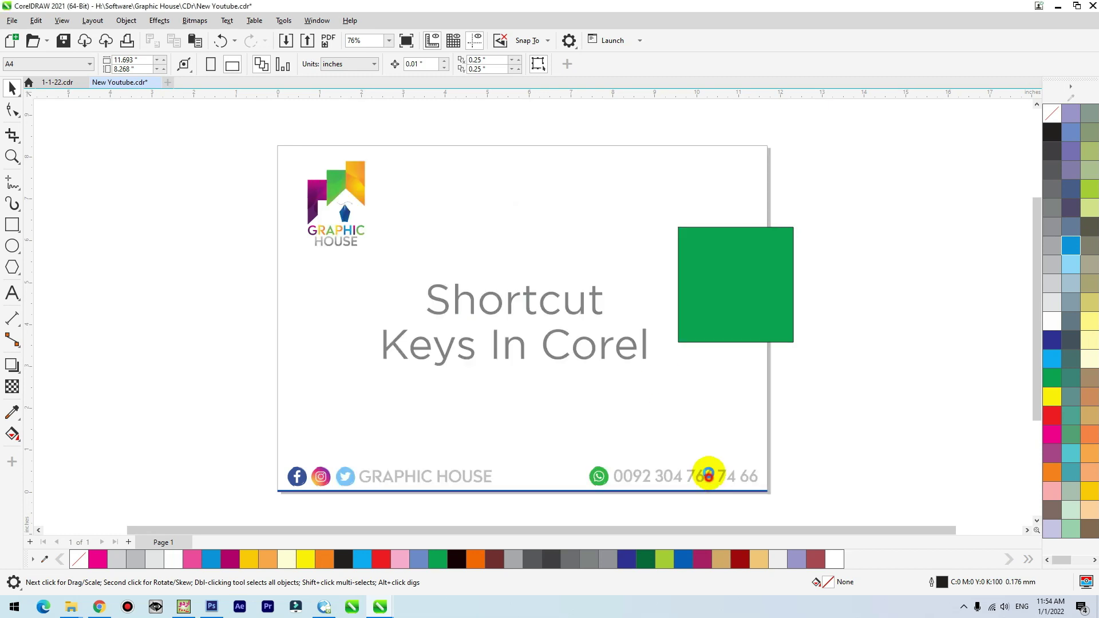
key("3")
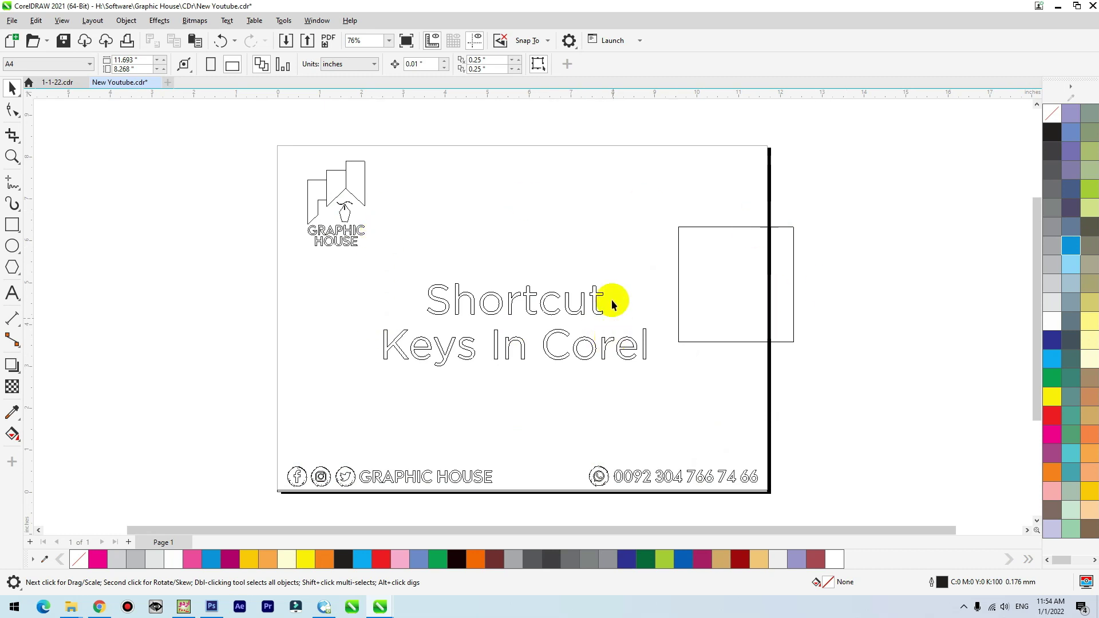
Bring up the Commands customization again from the color palette's options.
left_click(1071, 86)
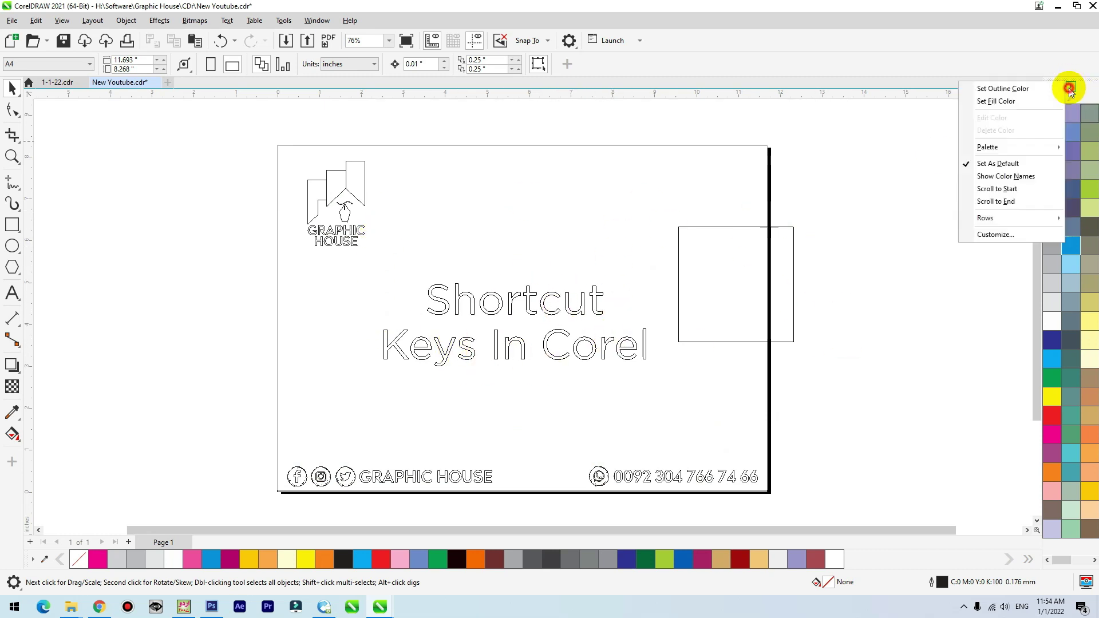
left_click(999, 235)
left_click(348, 171)
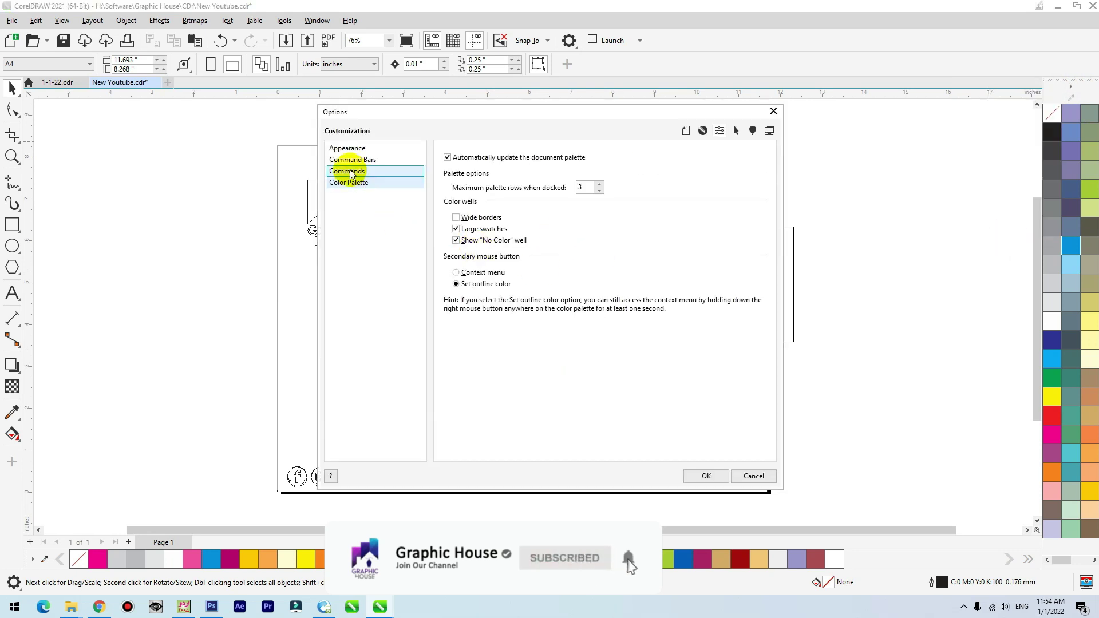
Assign the shortcut key 4 to the Enhanced command in the View category.
left_click(466, 208)
left_click(474, 260)
left_click(470, 235)
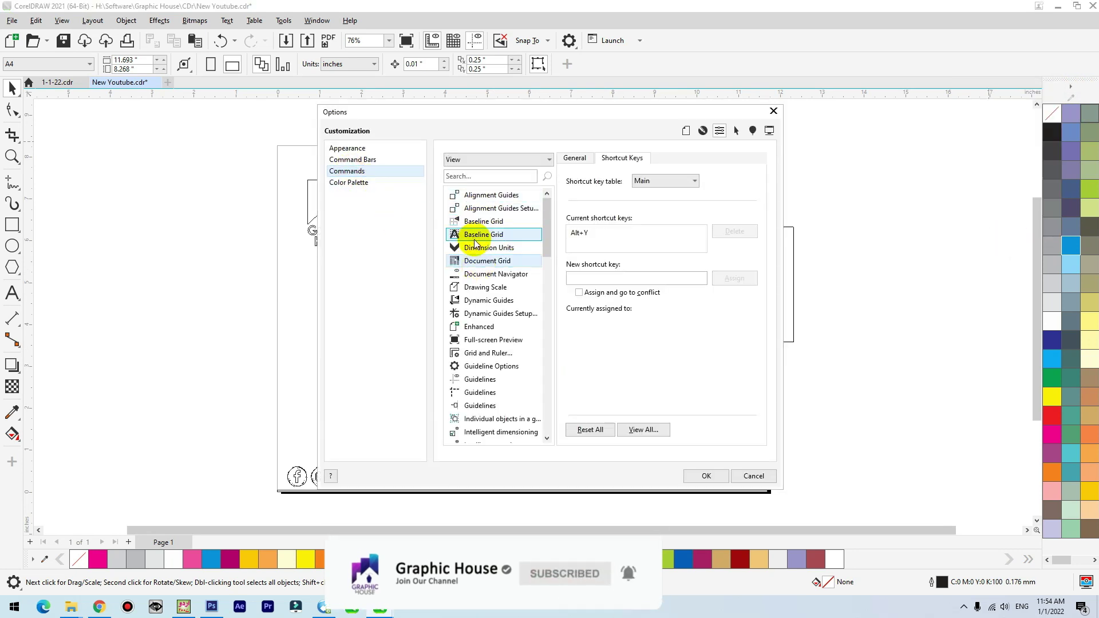
left_click(478, 328)
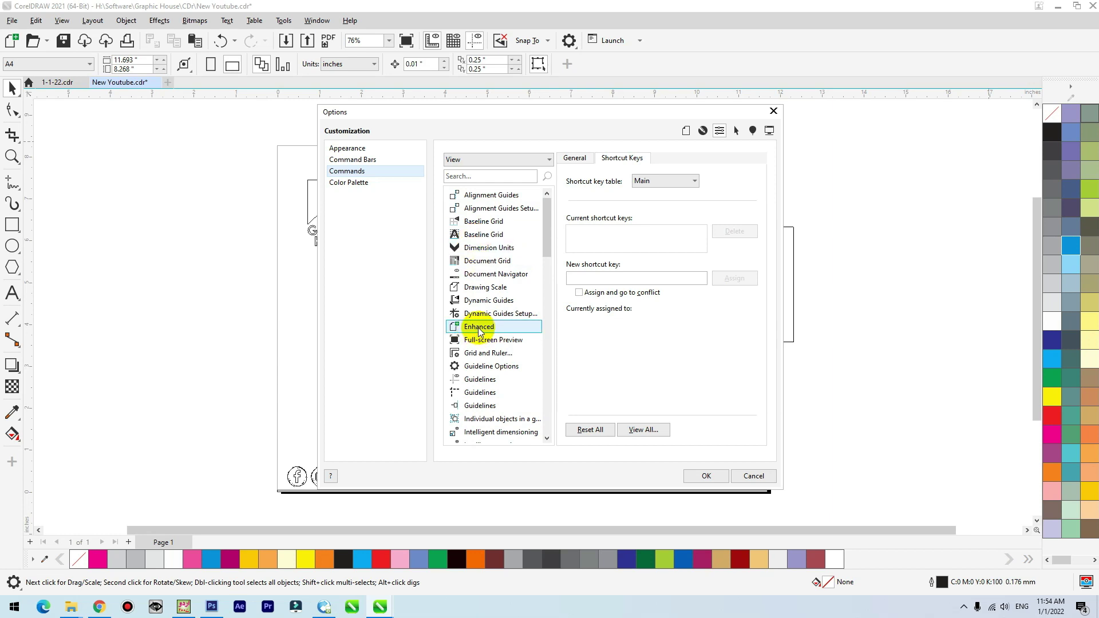
left_click(616, 278)
type("4")
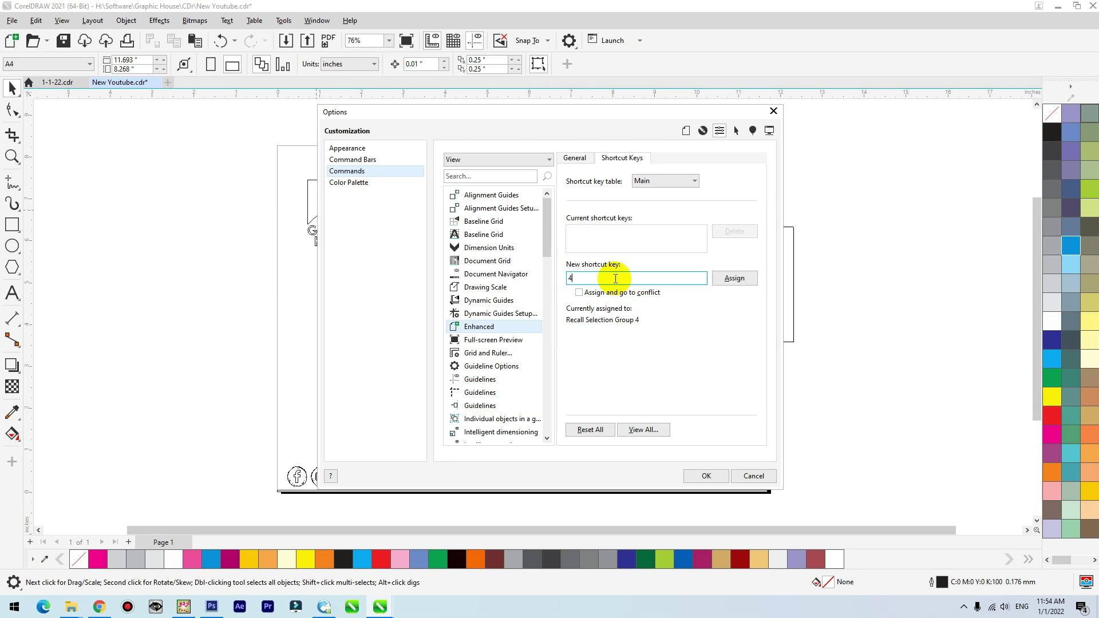
left_click(733, 279)
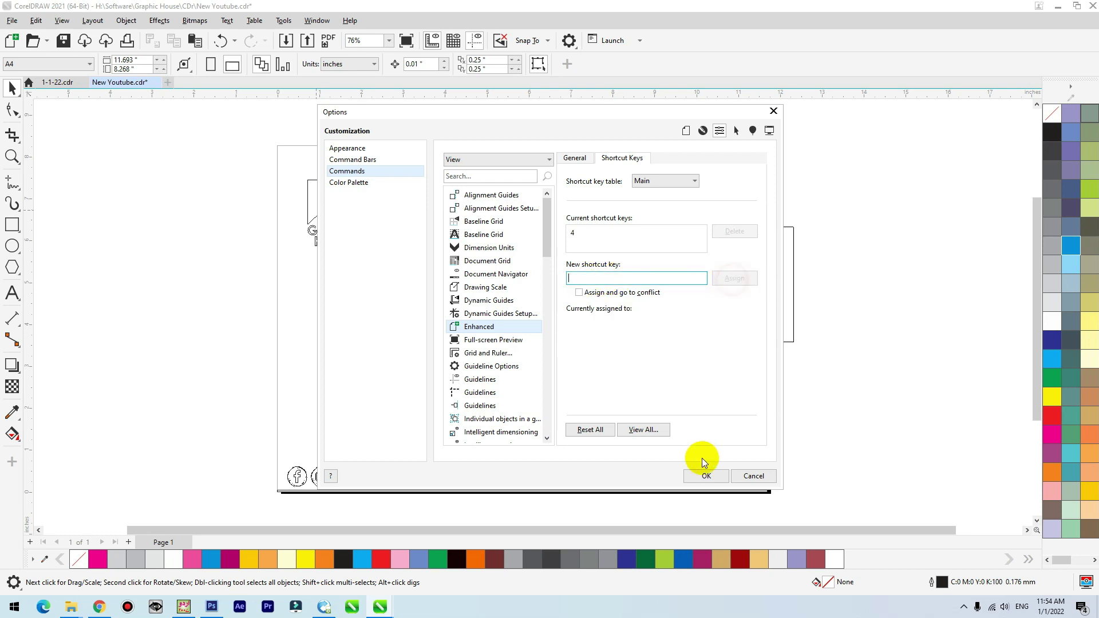
Apply the options and test the assigned shortcuts by switching the artwork between the Enhanced and Wireframe views, ending in Enhanced.
left_click(705, 474)
key("4")
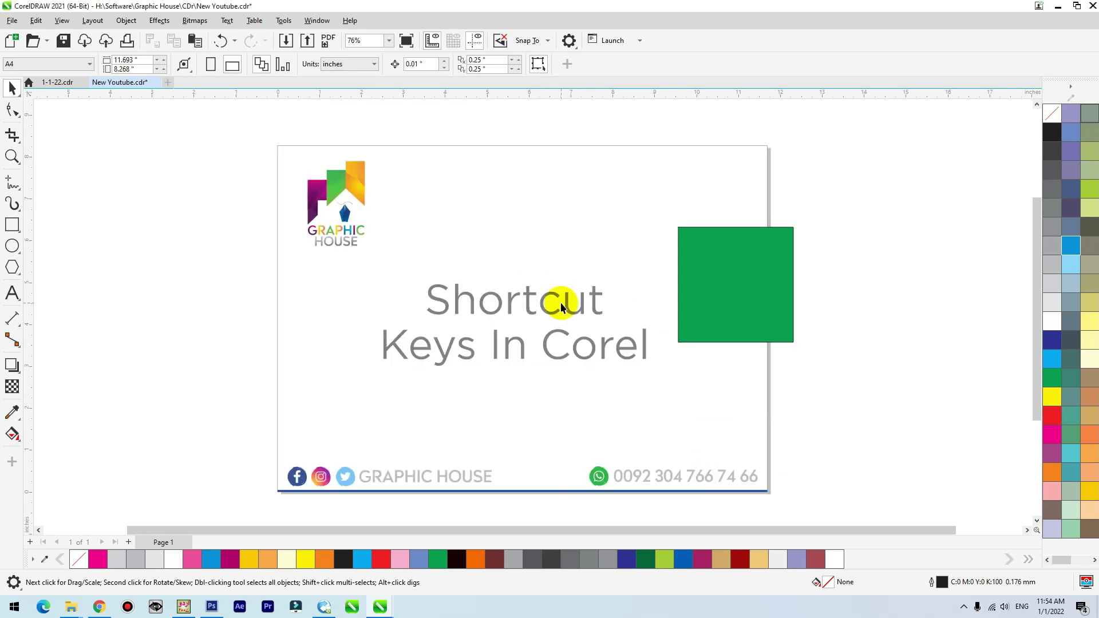
key("4")
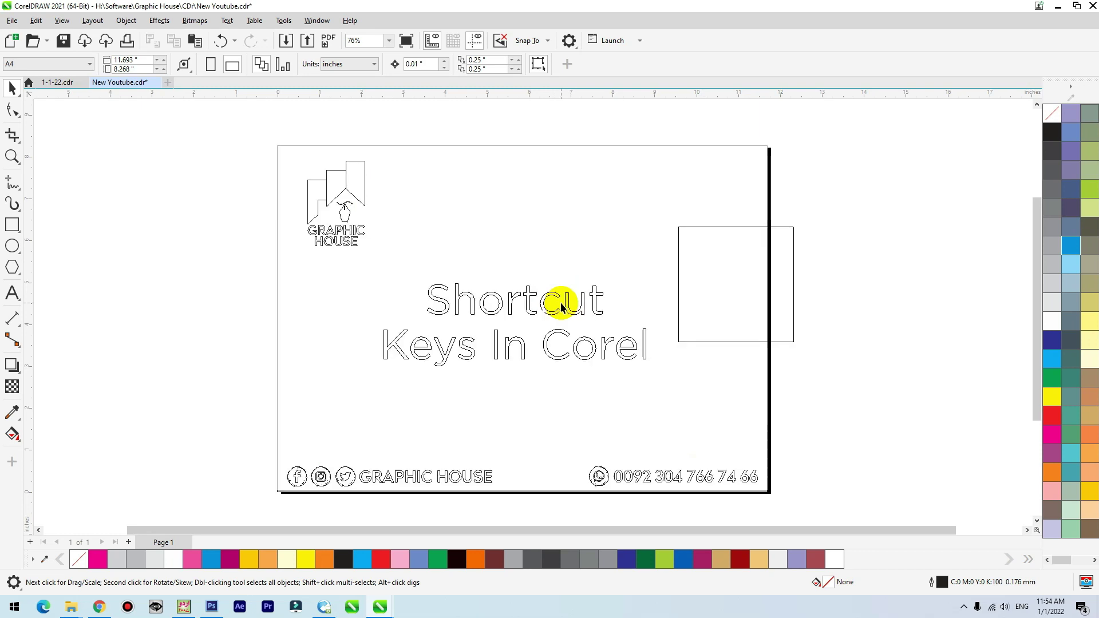
key("4")
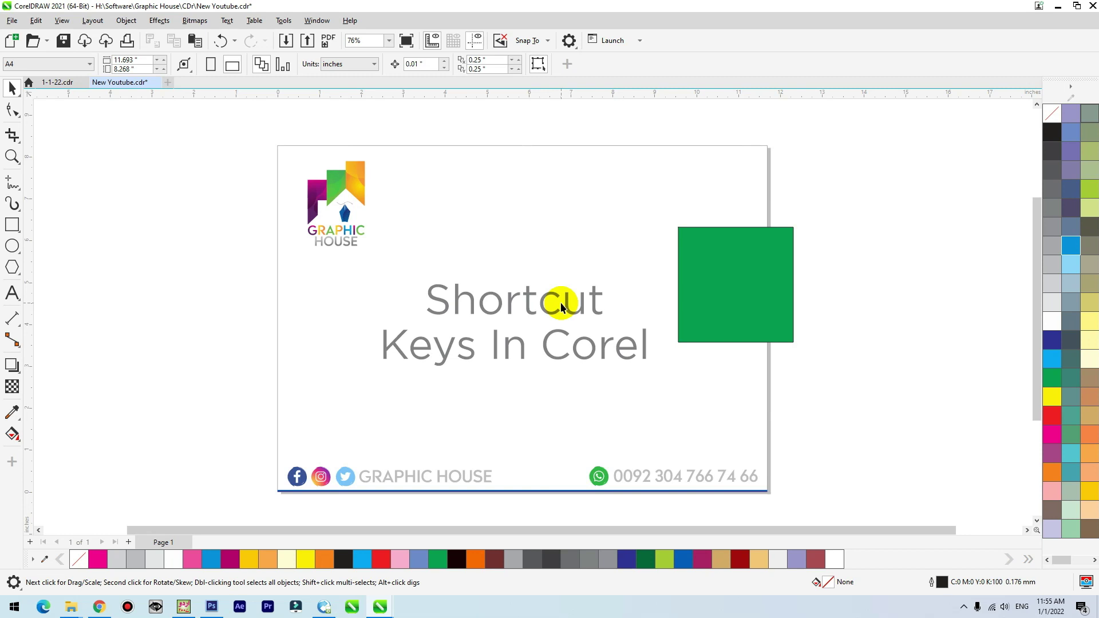
Bring up the Commands customization from the color palette's options and list the Edit category's commands.
left_click(35, 20)
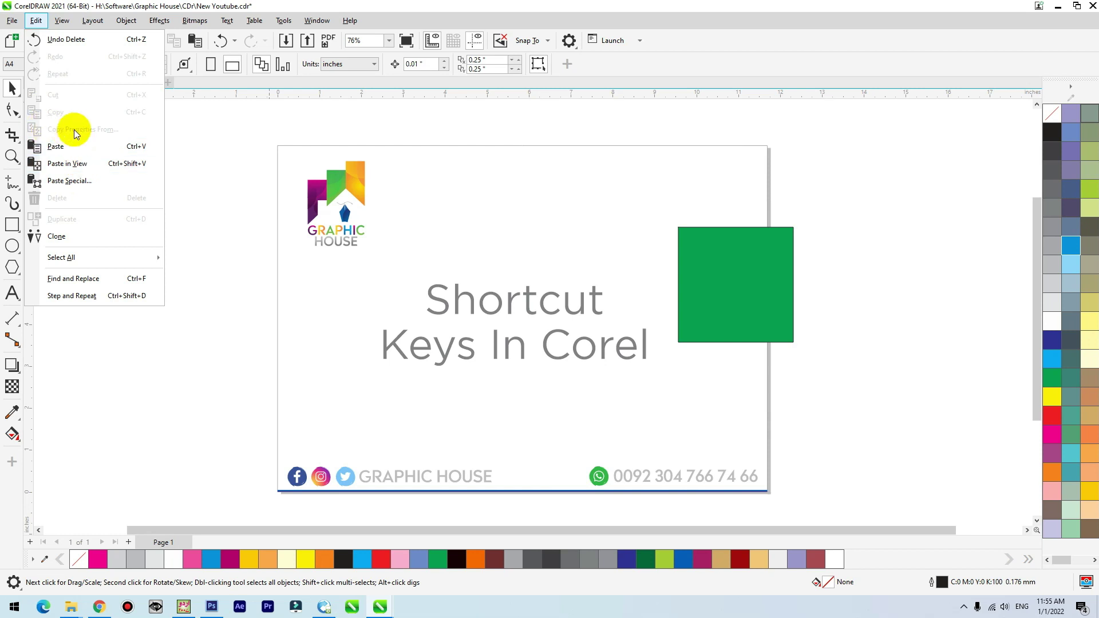
left_click(1071, 87)
left_click(1071, 87)
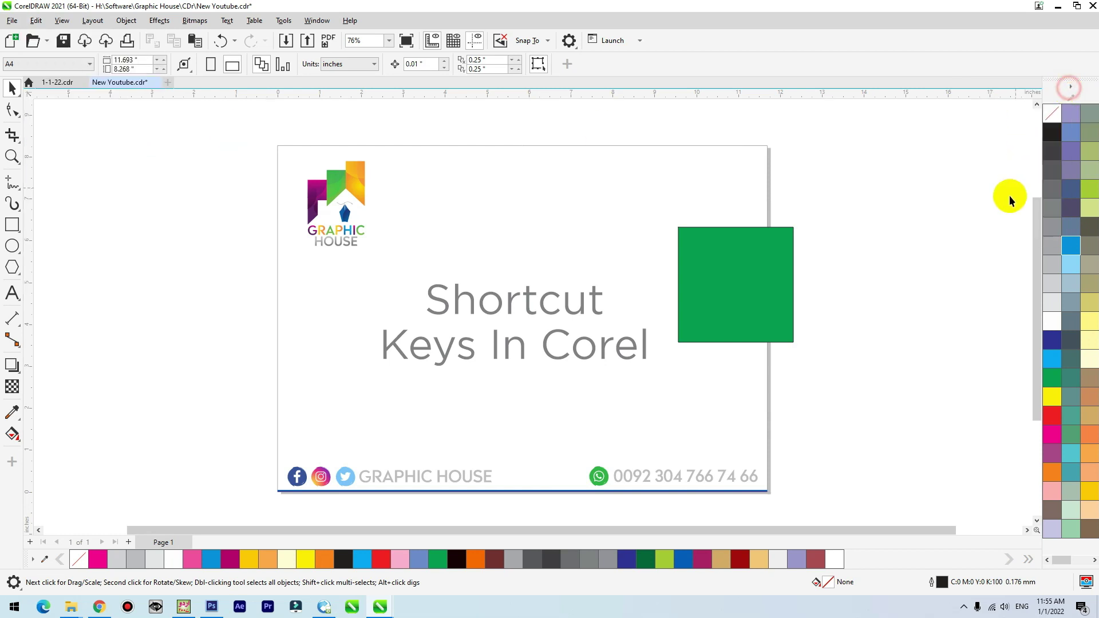
left_click(1071, 88)
left_click(1010, 239)
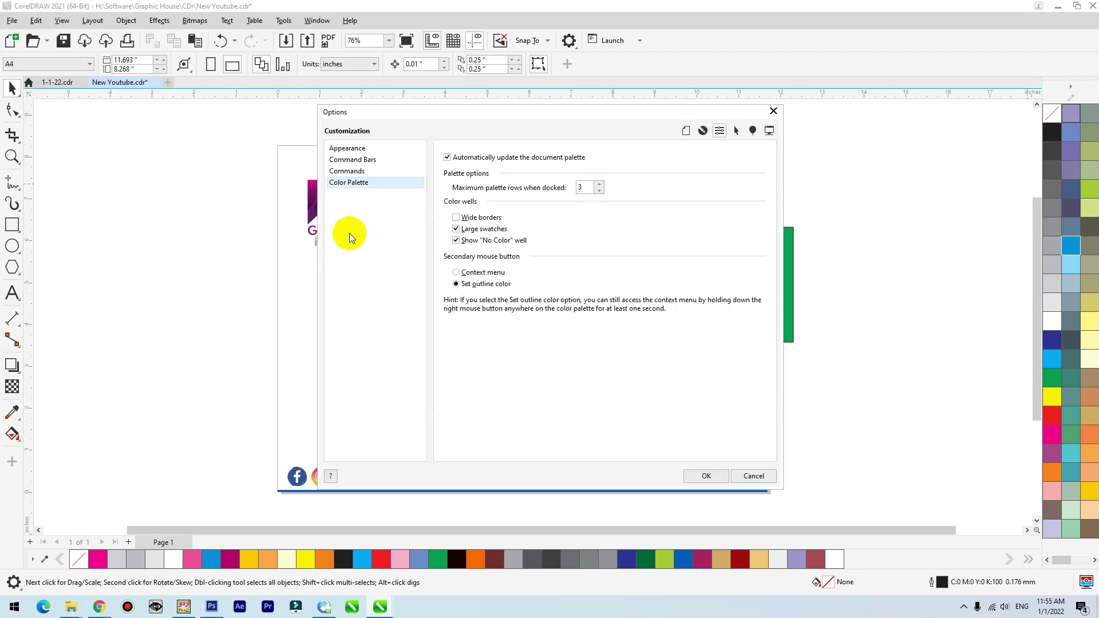
left_click(357, 174)
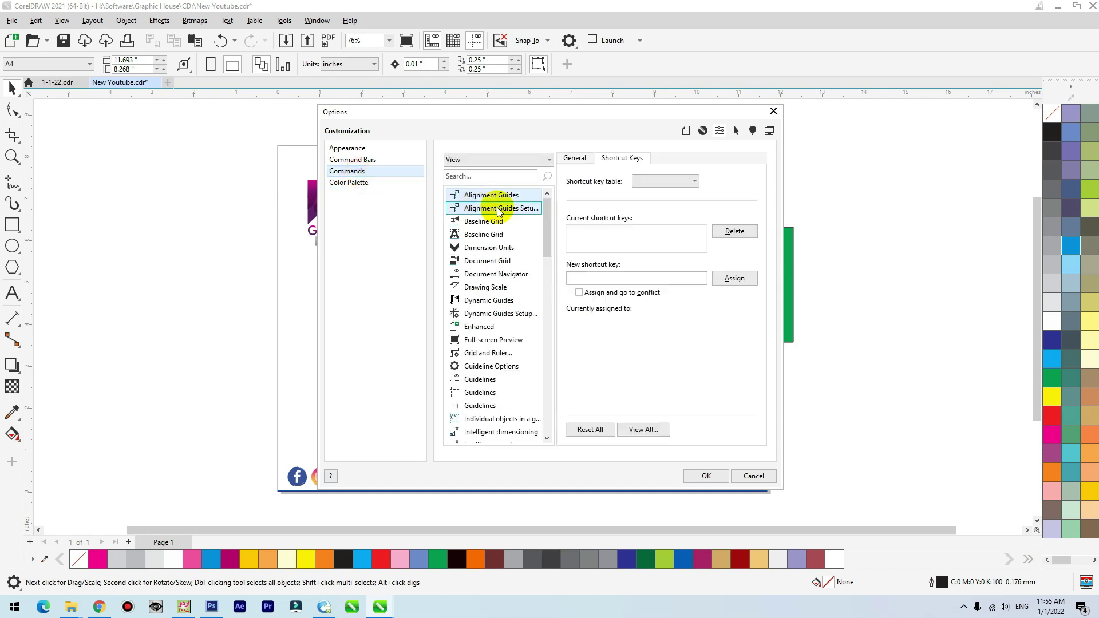
left_click(475, 161)
left_click(453, 207)
Assign the shortcut key 2 to the Copy Properties From command in the Edit category and apply the options.
left_click(486, 245)
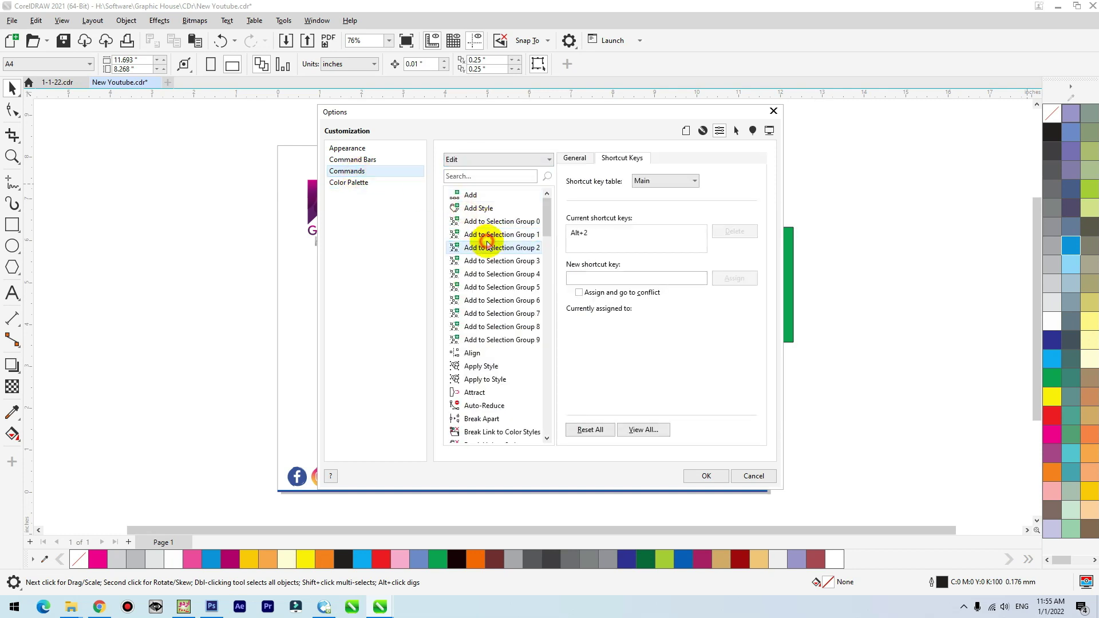
key("c")
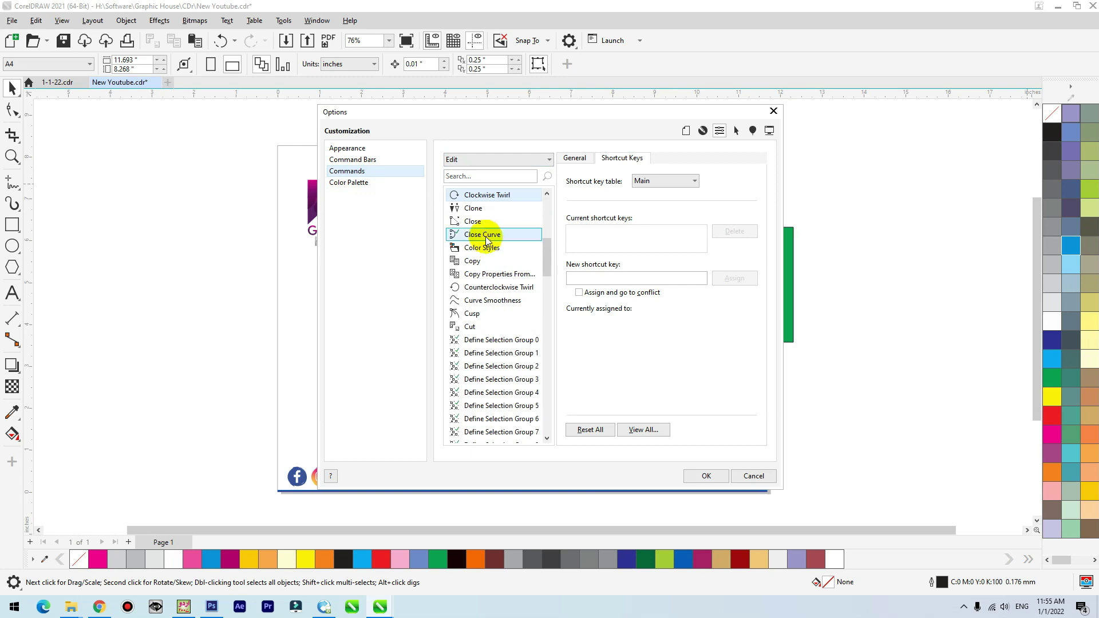
left_click(493, 274)
left_click(615, 277)
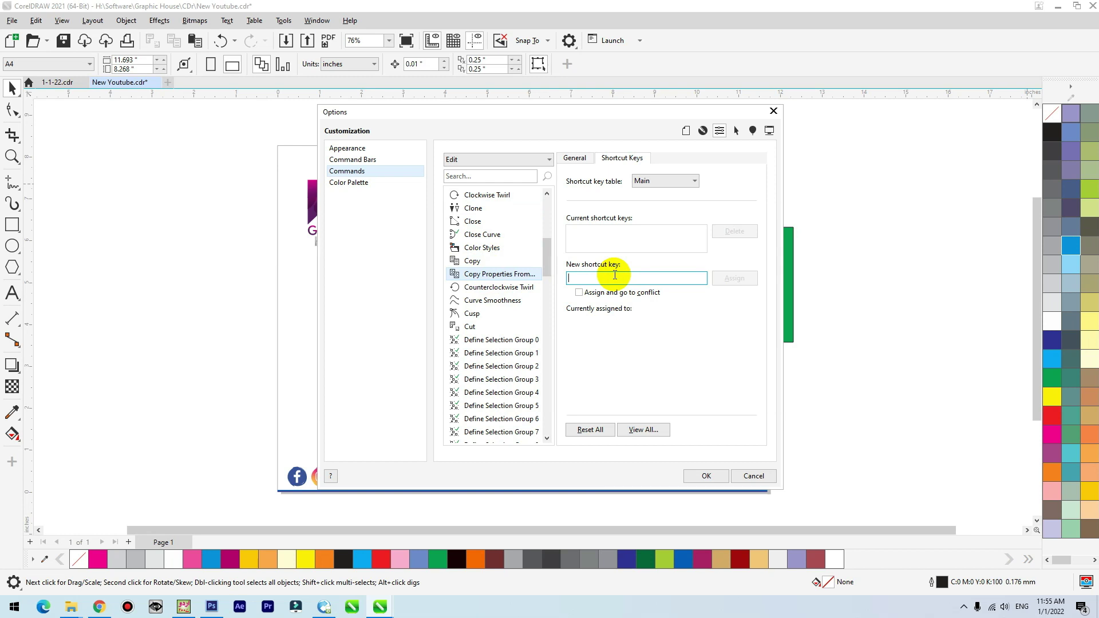
key("2")
left_click(735, 278)
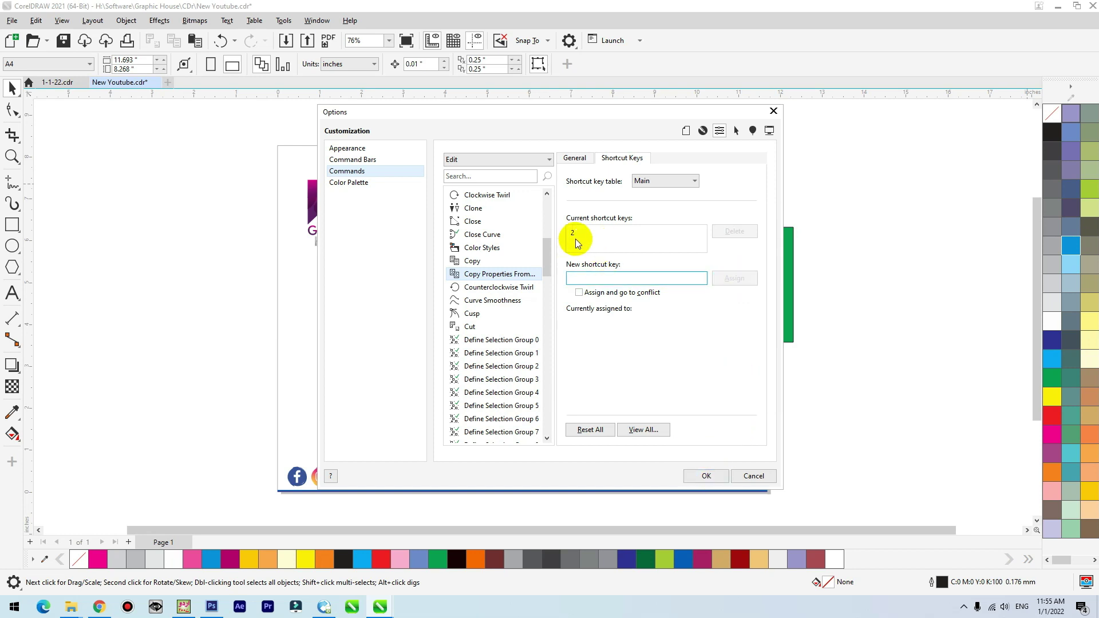
left_click(704, 476)
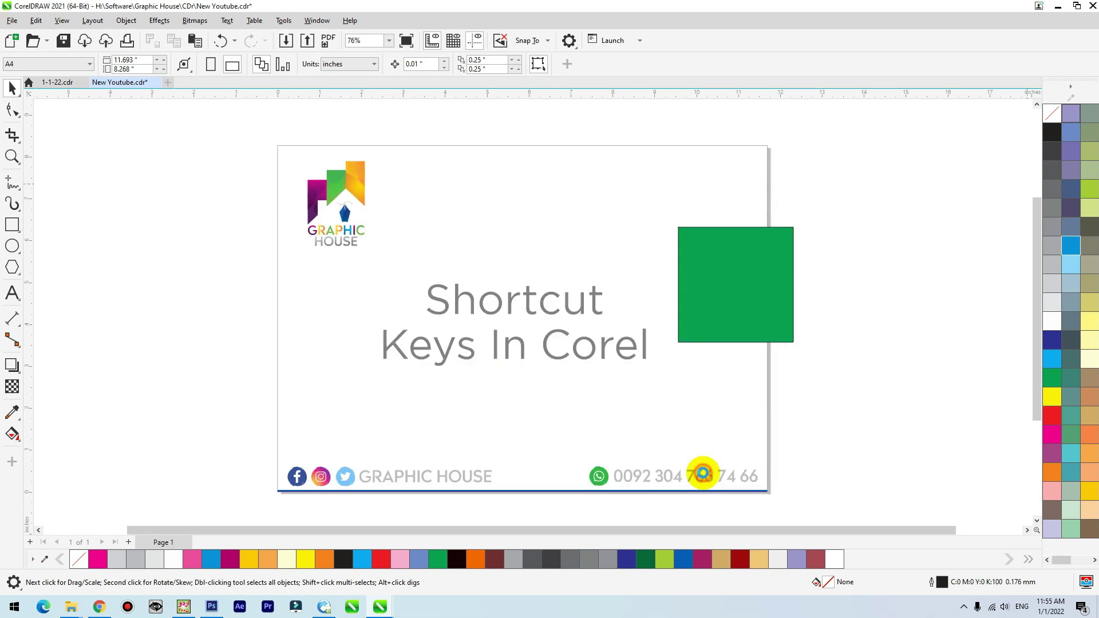
Duplicate the word "Shortcut" above the original and use the new shortcut to copy the green square's fill and outline onto the duplicate.
left_click(571, 309)
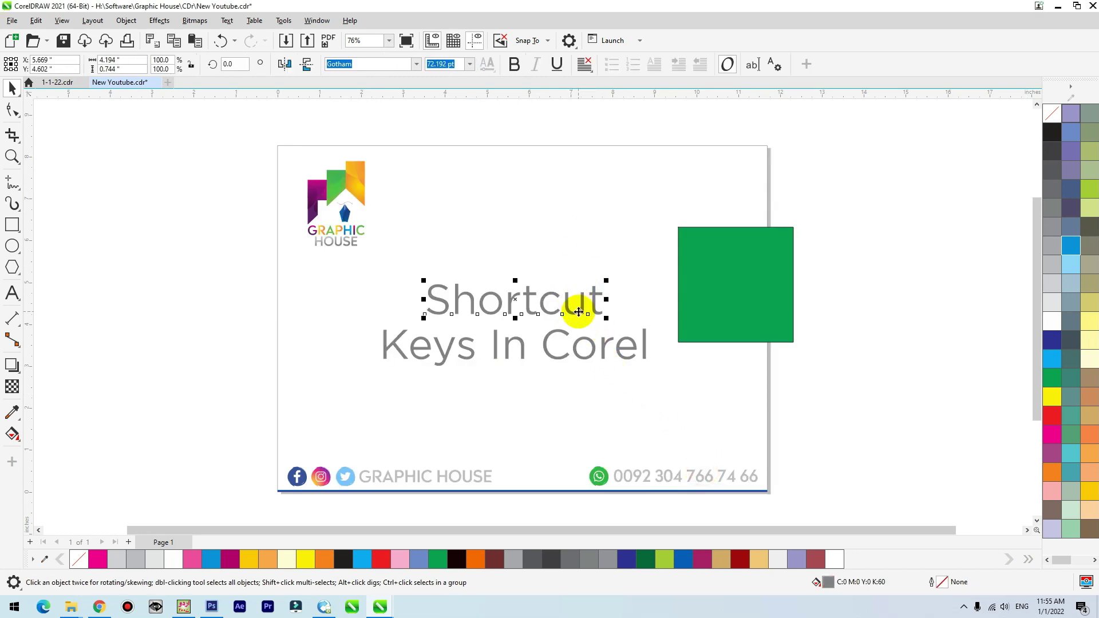
left_click_drag(576, 307, 589, 229)
key("2")
left_click(455, 288)
left_click(467, 276)
left_click(565, 319)
left_click(702, 263)
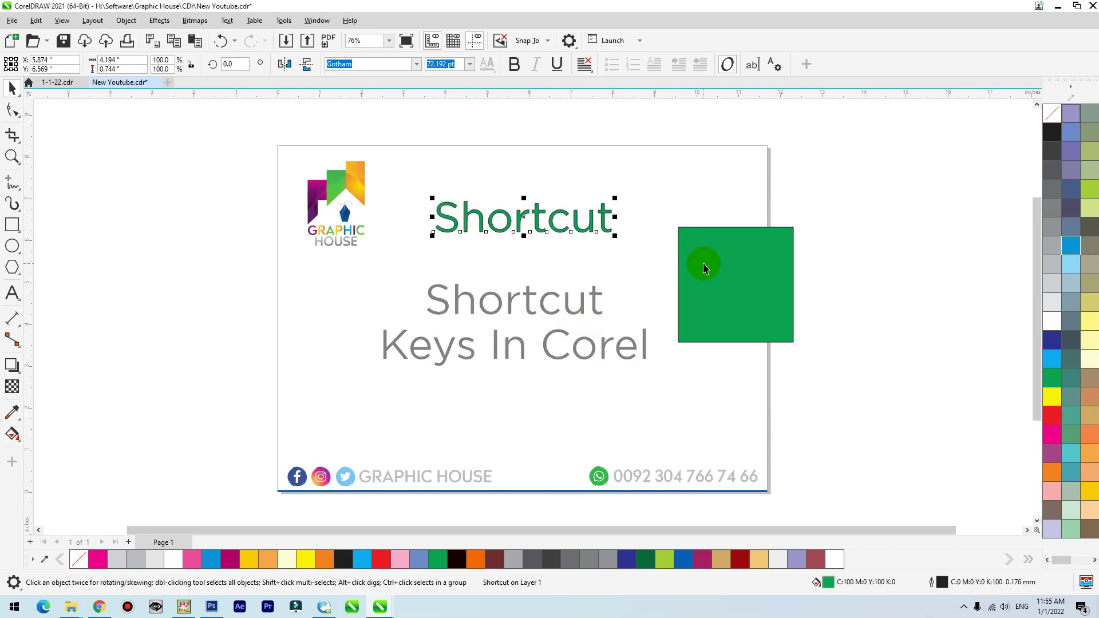